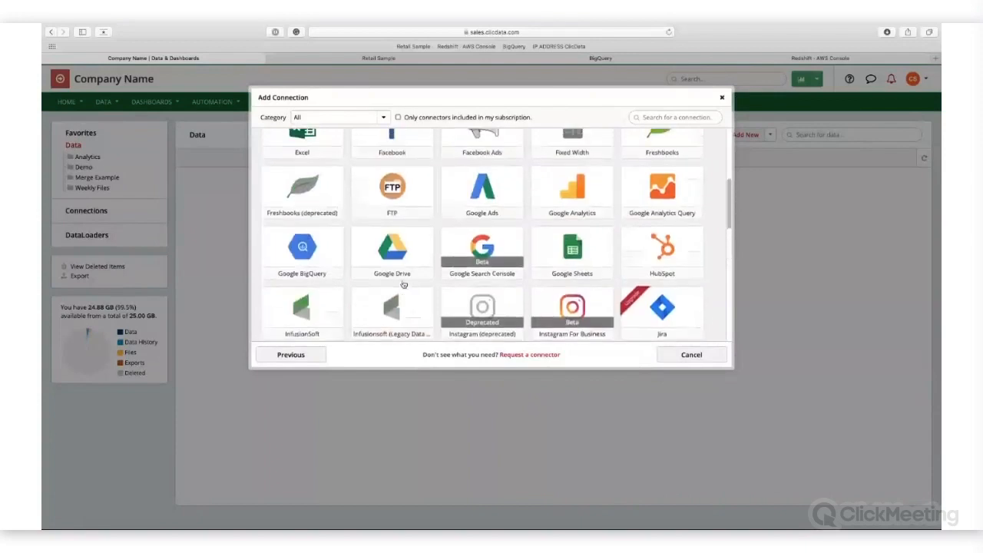
Step: Start a new Google BigQuery connection and name it "Google BigQuery - Demo"
click(313, 263)
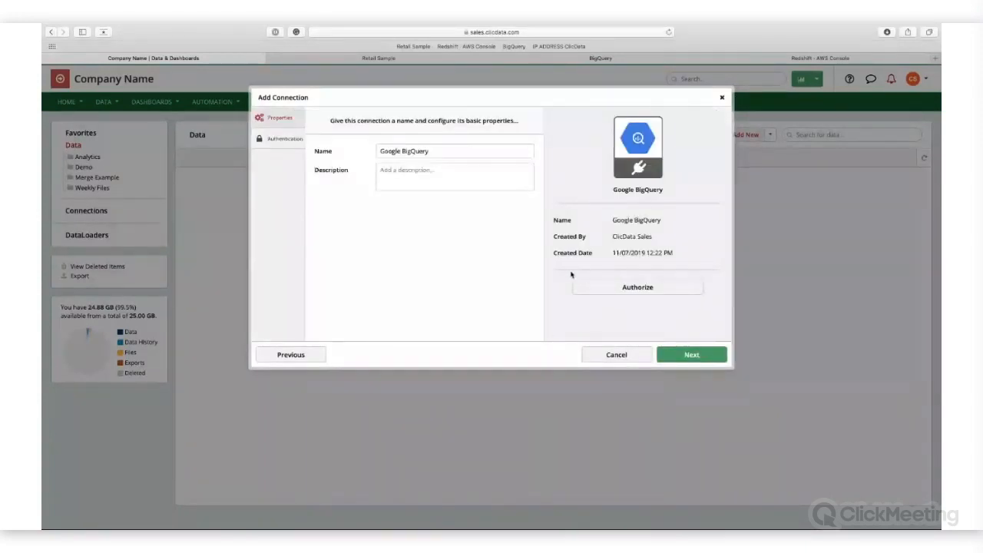
click(452, 150)
text(- Demo)
Step: Authorize ClicData with the Google account so it can view and manage data in Google BigQuery
click(638, 289)
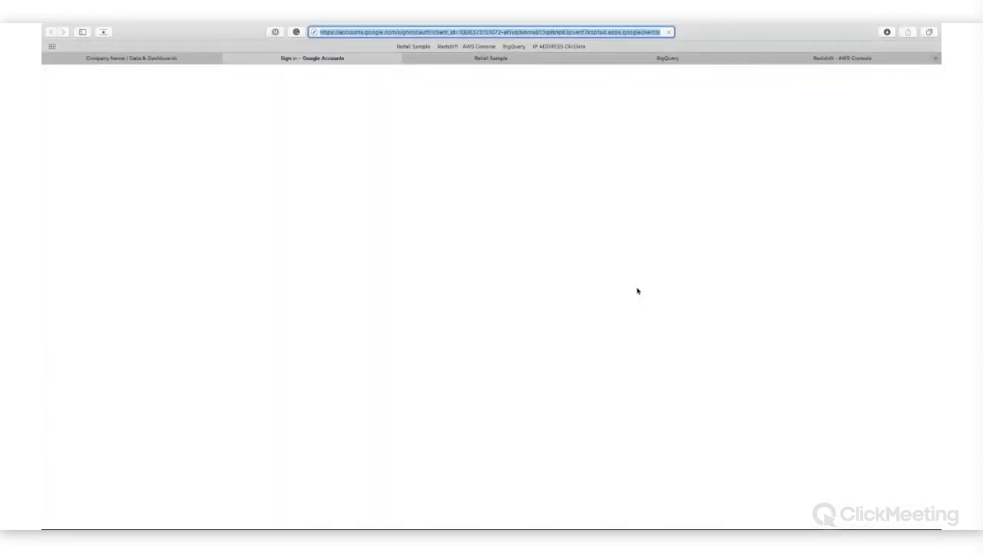
click(510, 269)
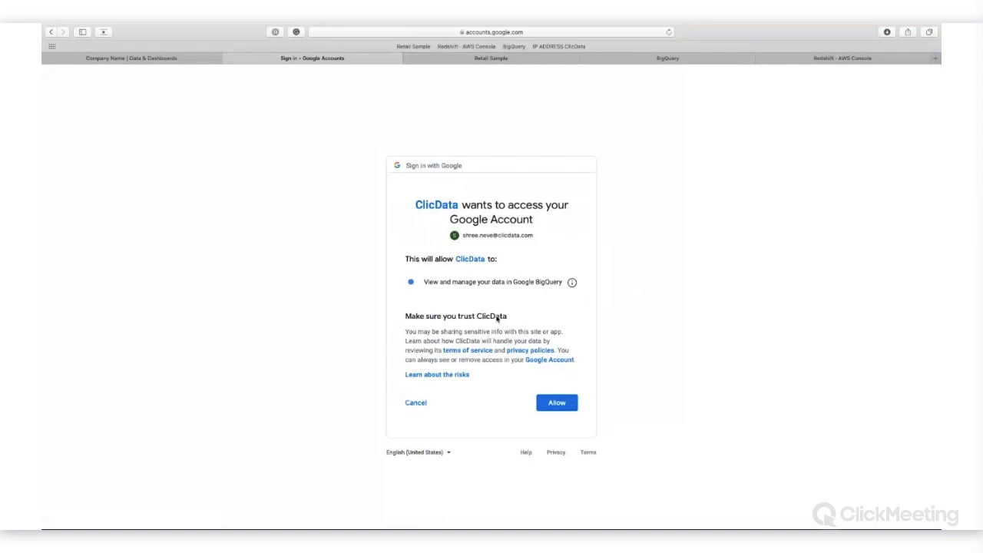
click(559, 401)
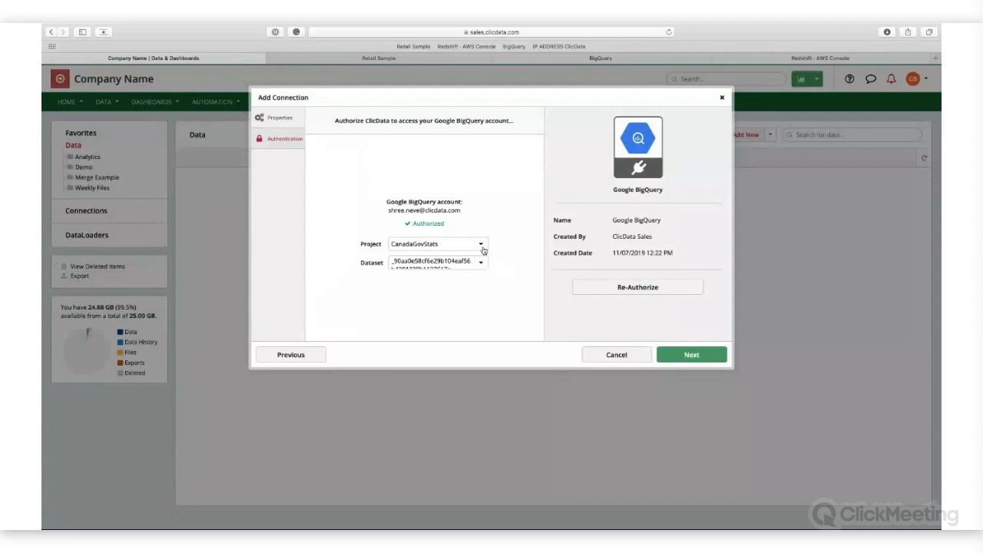
Step: Check the project list in the BigQuery console, and choose Ecommerce as the connection's project in ClicData
click(585, 63)
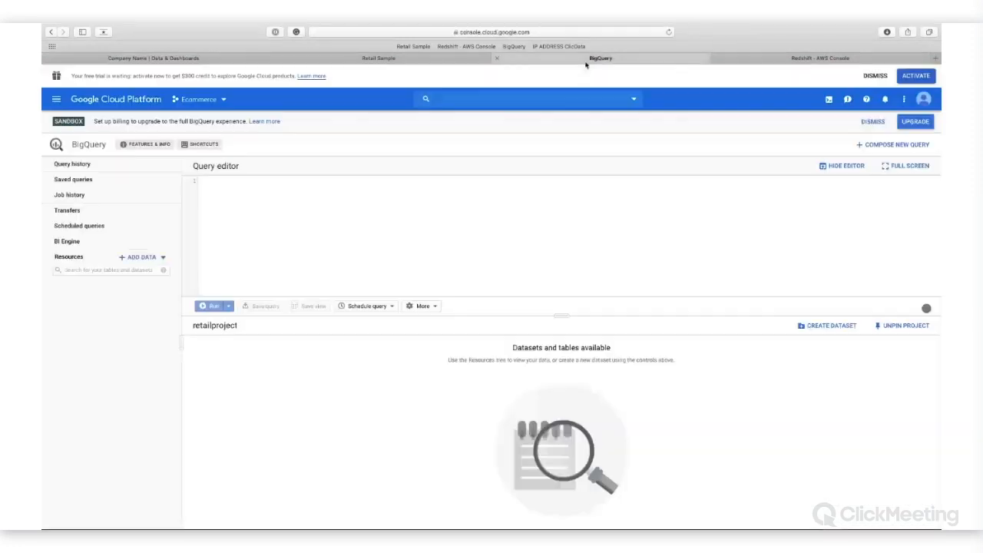
click(219, 104)
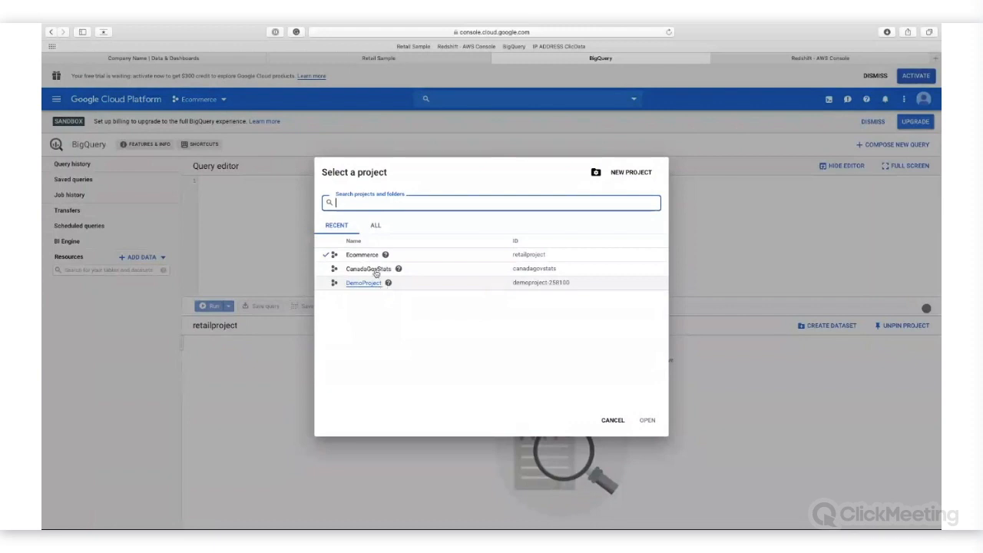
click(235, 57)
click(476, 246)
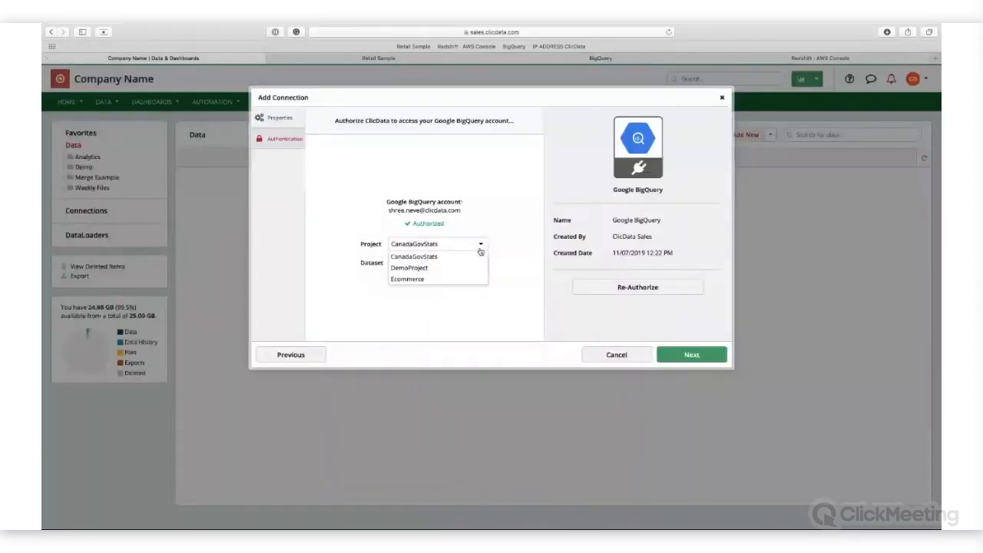
click(433, 279)
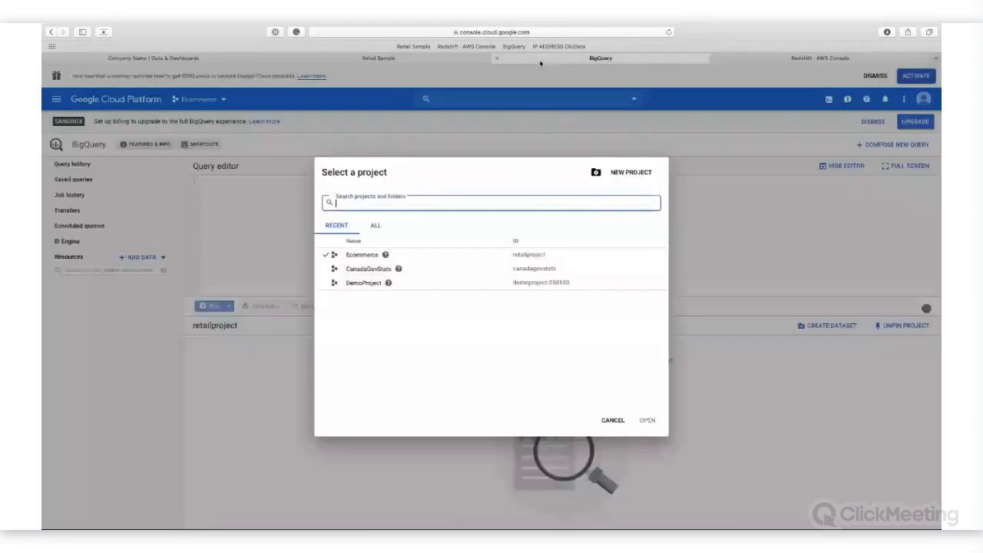
Step: Check the project's resources in the BigQuery console, set the ClicData connection's dataset to transaction and continue to the data set properties
click(554, 60)
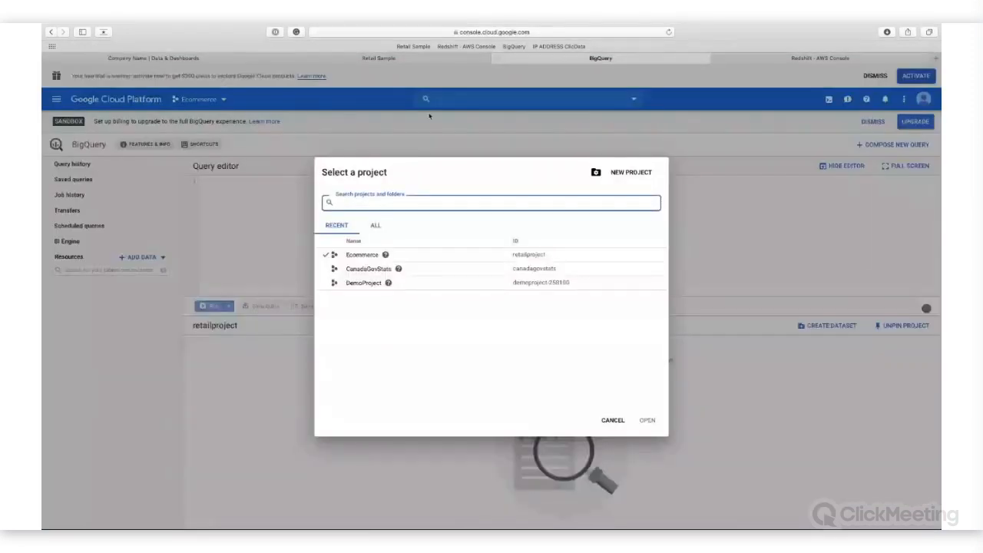
click(693, 177)
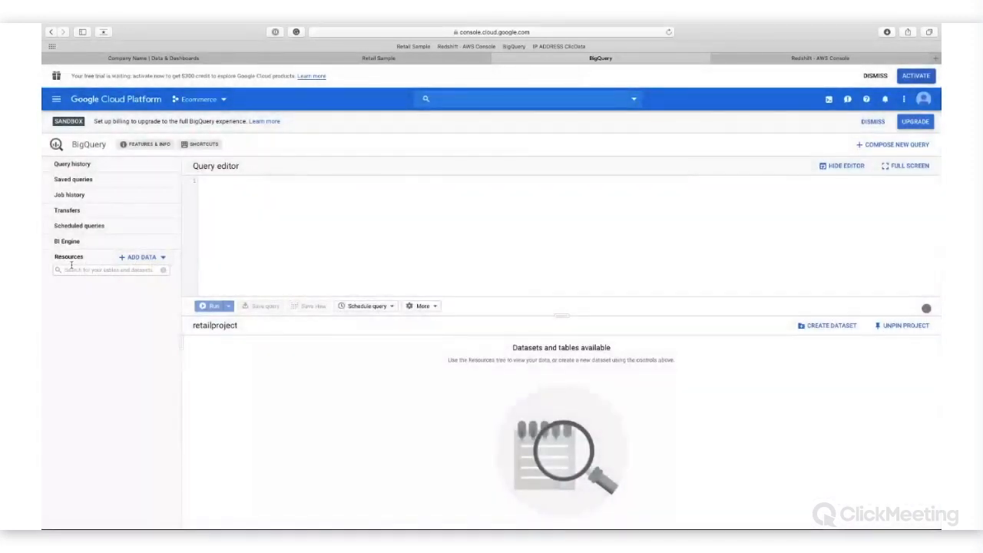
click(191, 59)
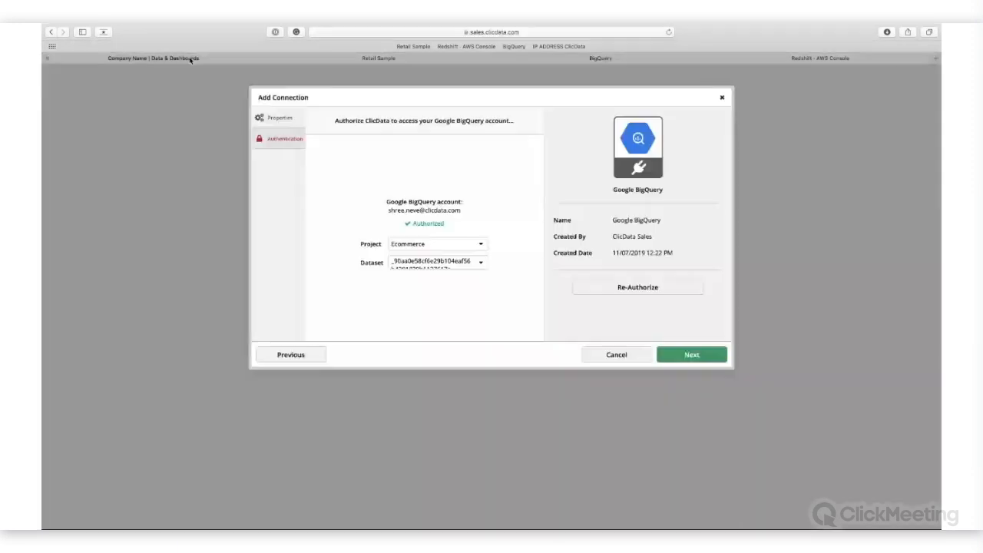
click(481, 265)
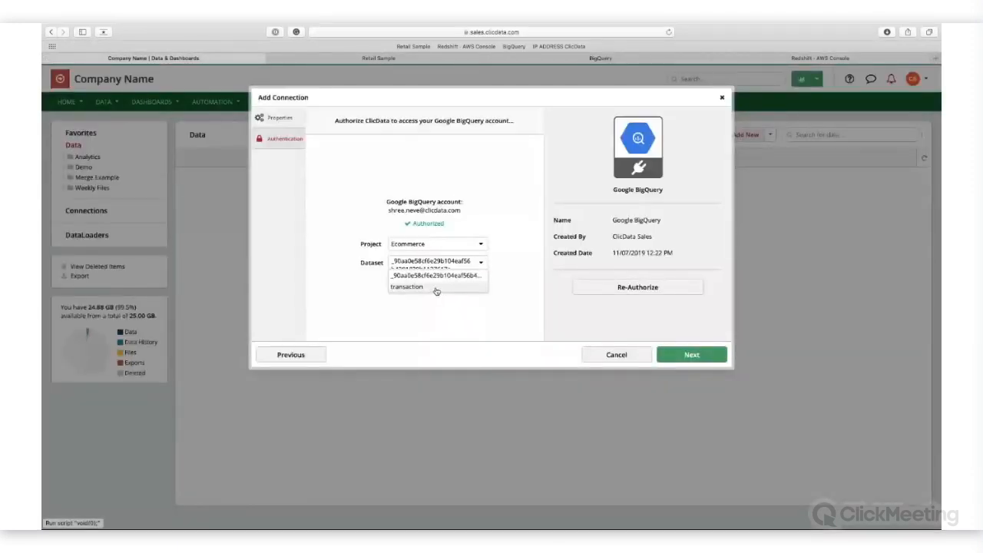
click(435, 288)
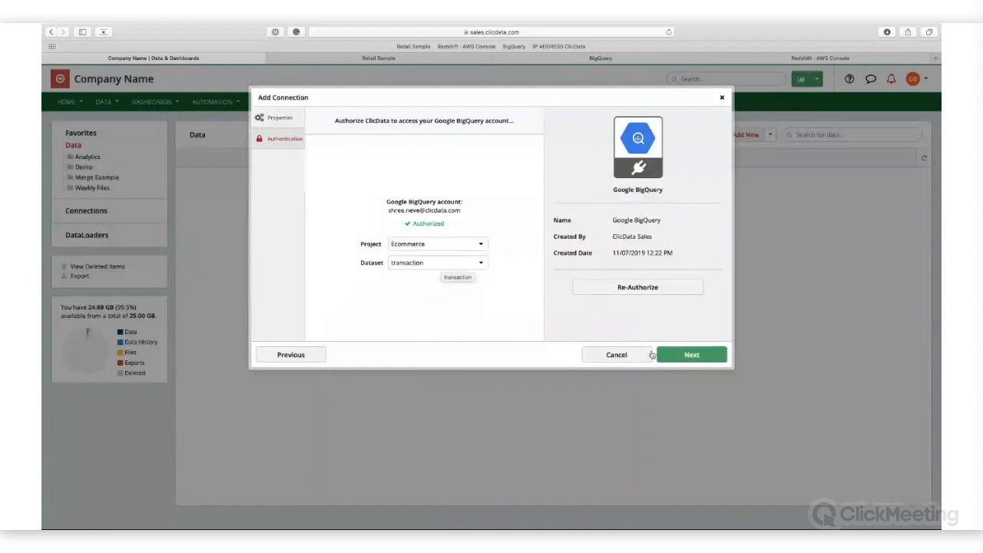
click(679, 353)
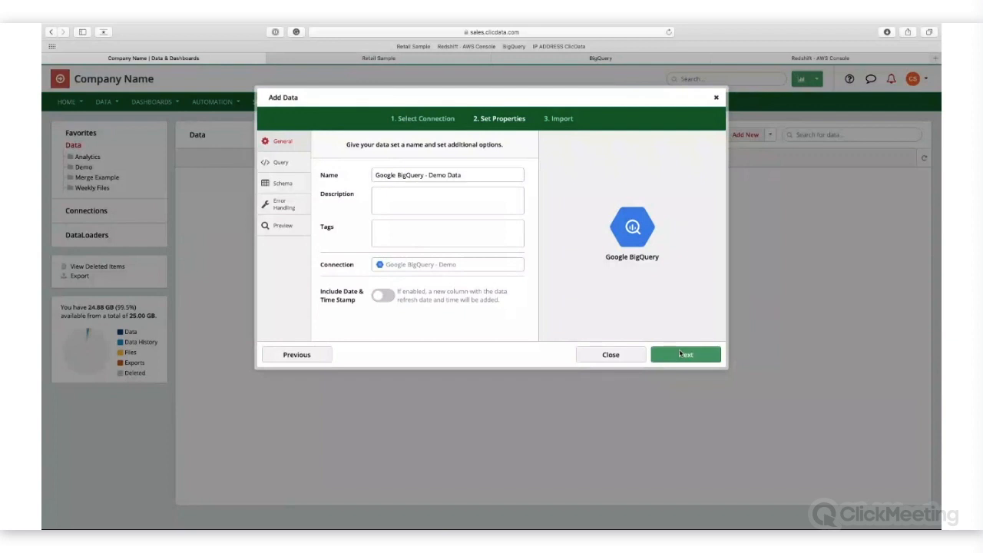
Step: Build a query with the Query Designer that selects all columns of the orders table, and preview its data
click(299, 160)
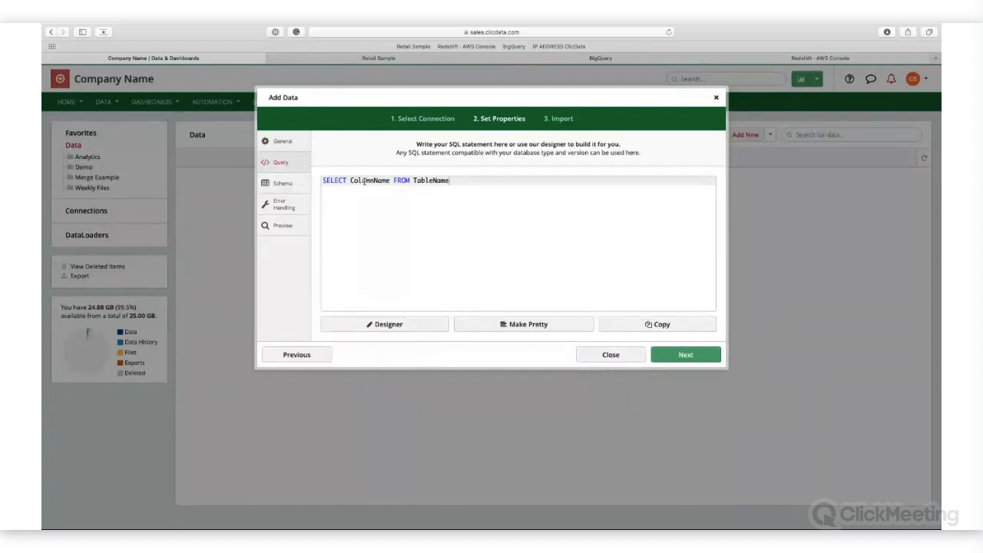
click(421, 334)
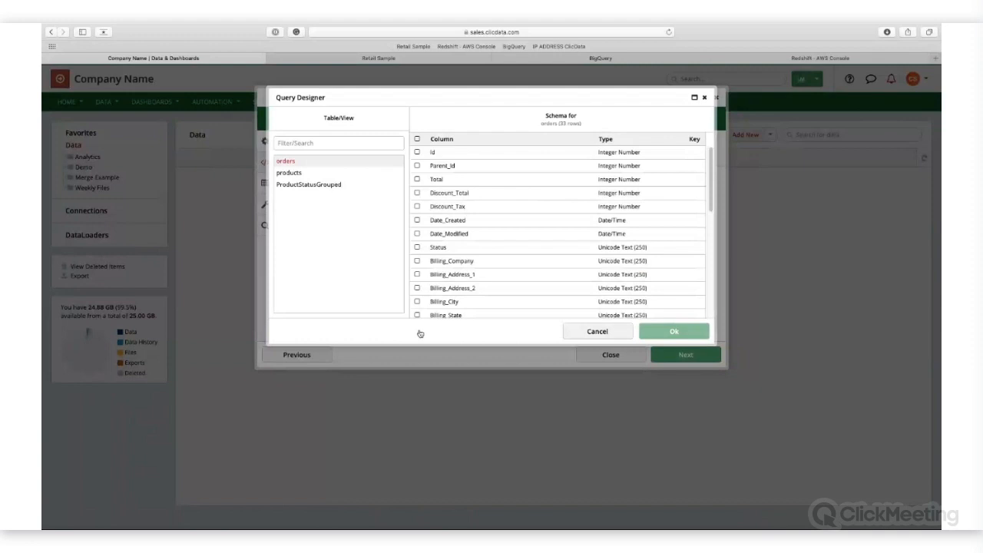
click(418, 139)
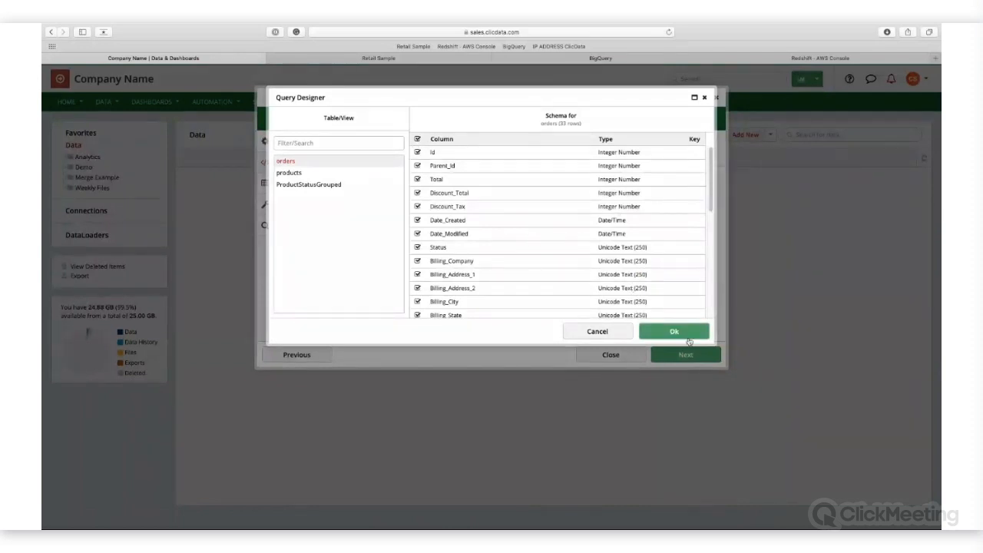
click(680, 333)
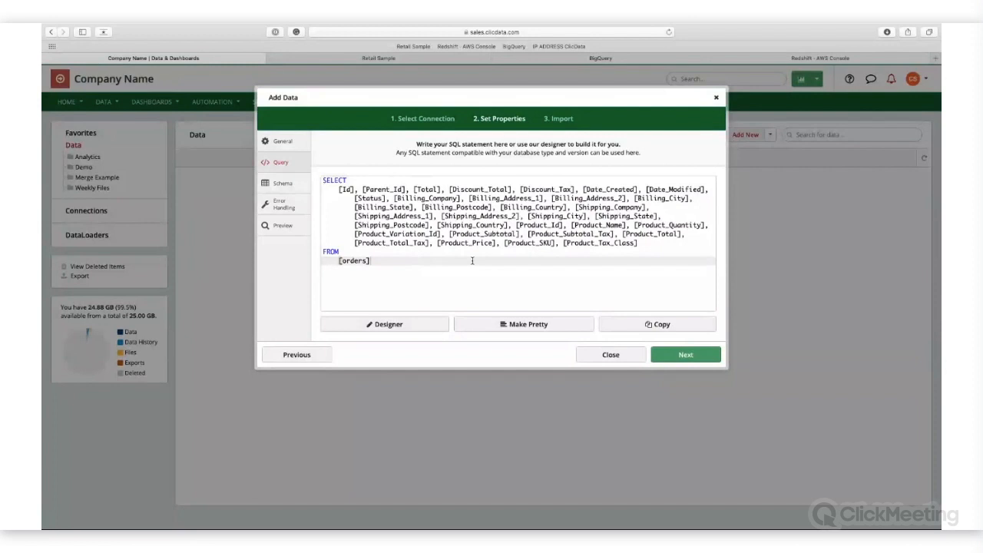
click(283, 225)
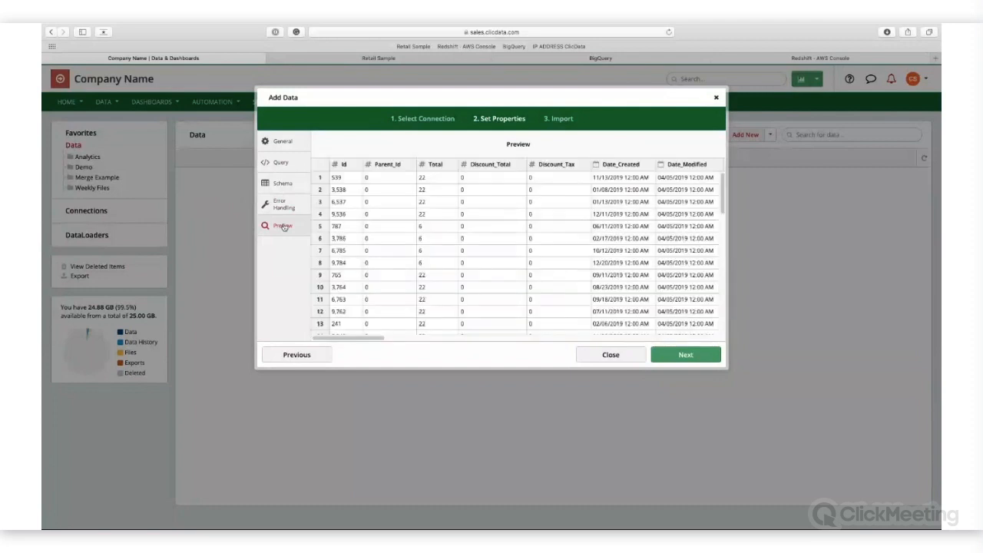
Step: Import the BigQuery orders data, add a daily refresh schedule and close the import dialog
click(673, 353)
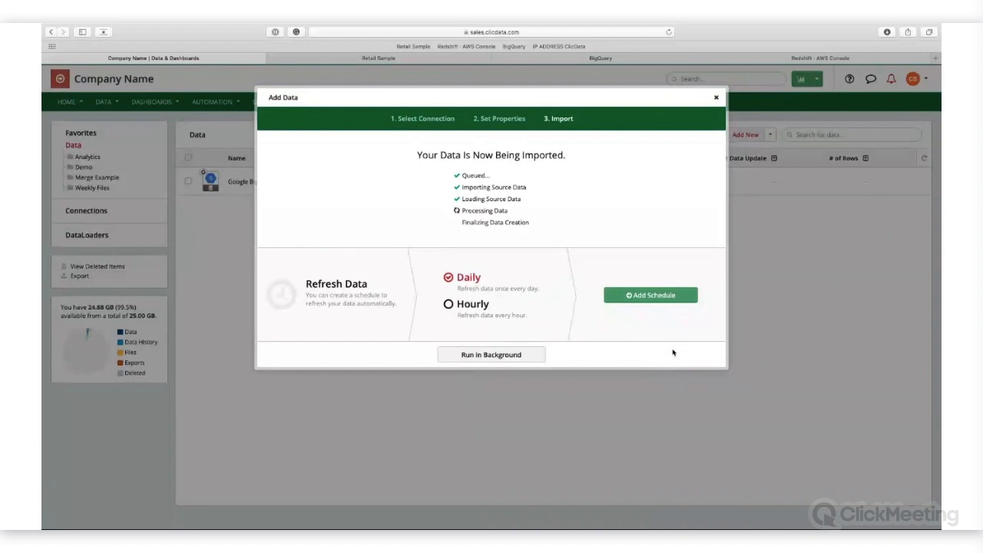
click(639, 297)
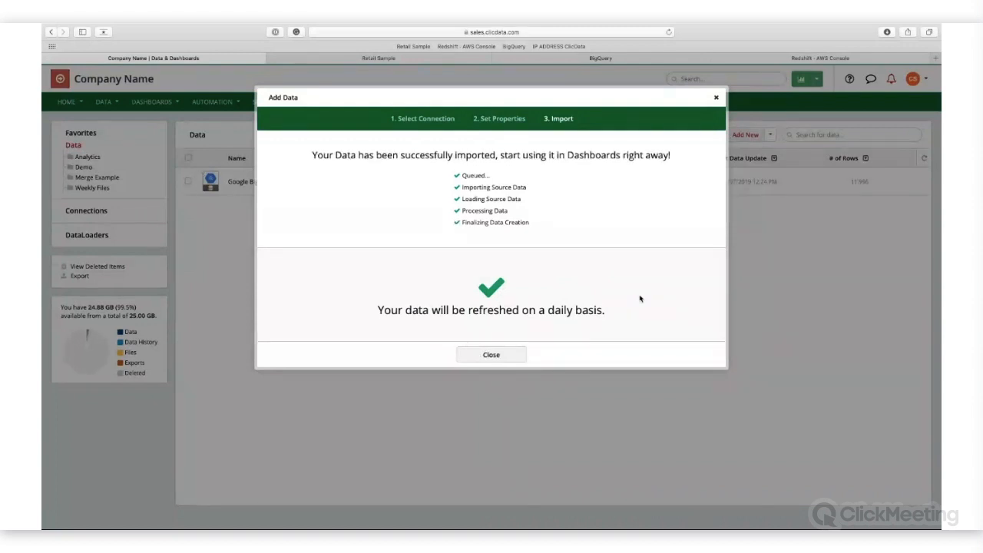
click(492, 355)
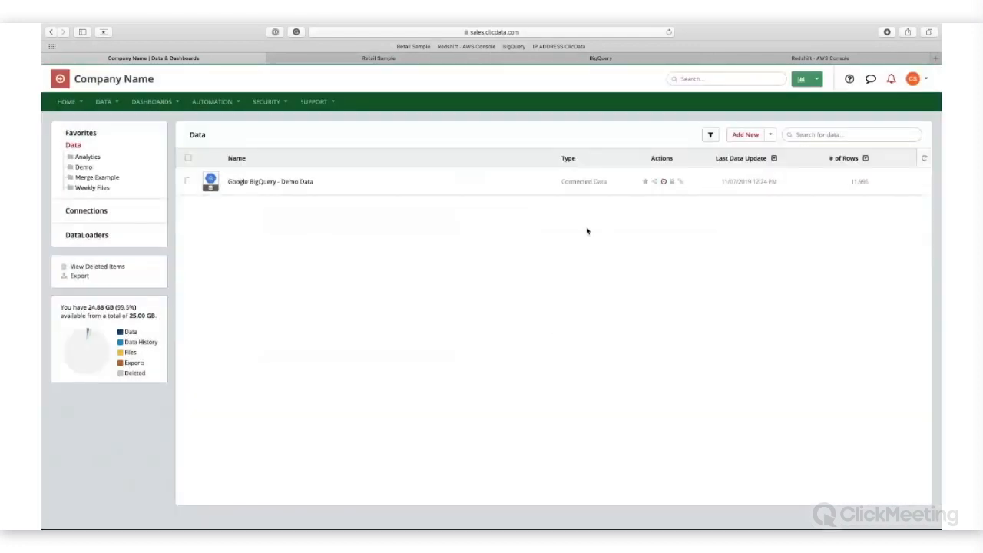
click(481, 192)
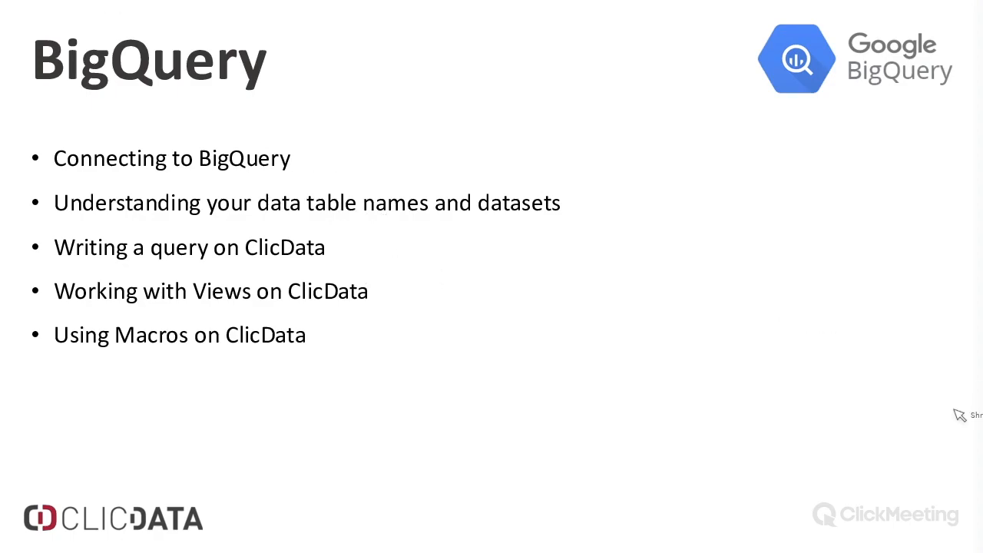
key(Right)
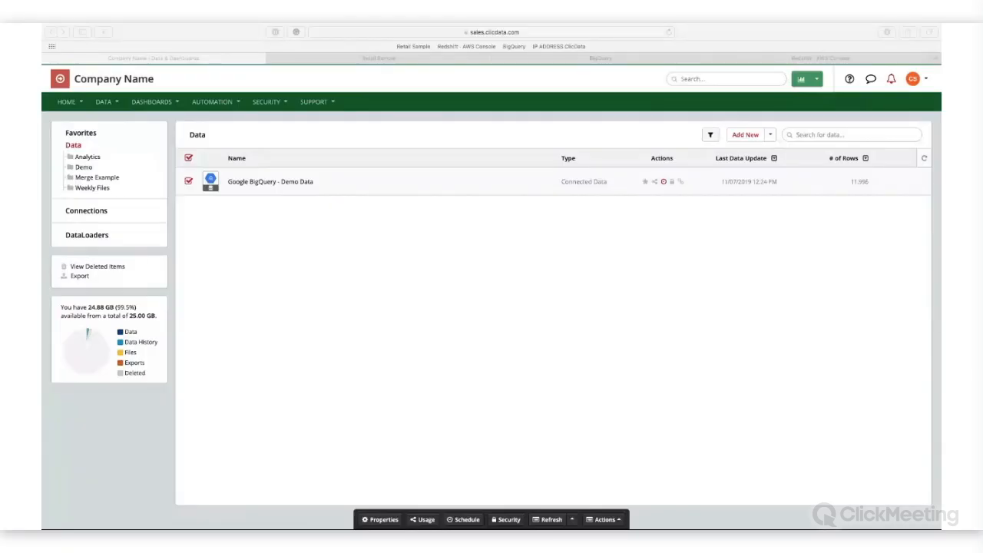
Step: Start adding data from a new connection that uses the Amazon Redshift connector
click(752, 139)
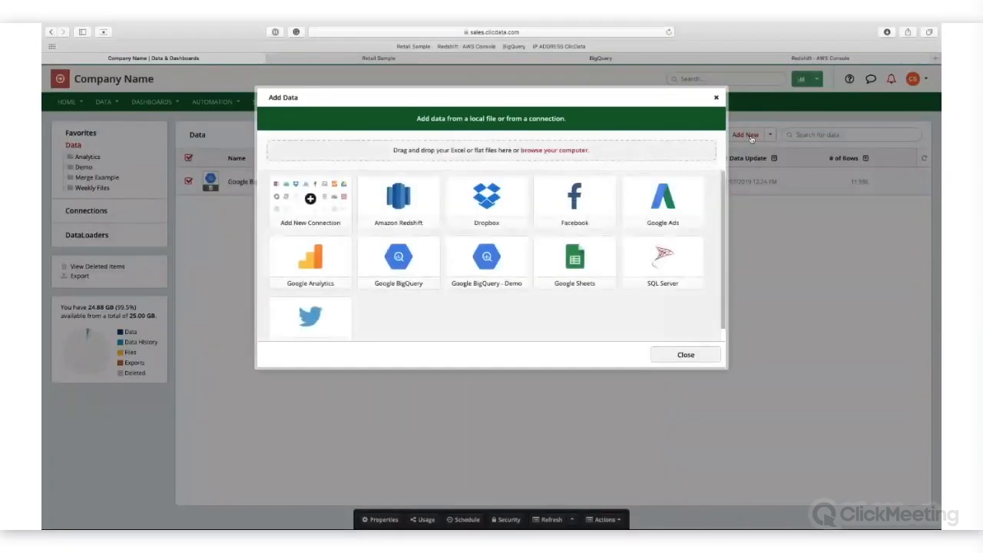
click(326, 198)
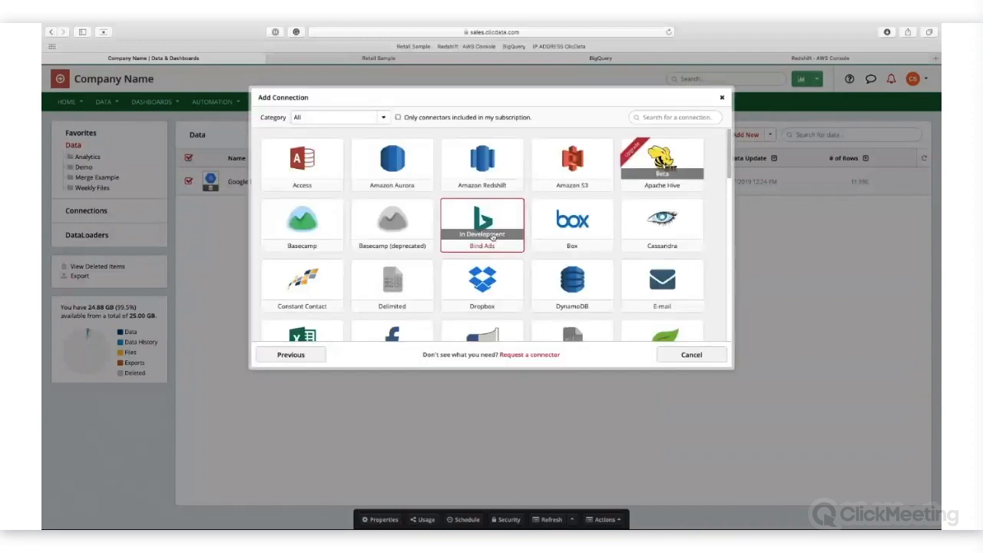
scroll(461, 238, down, 3)
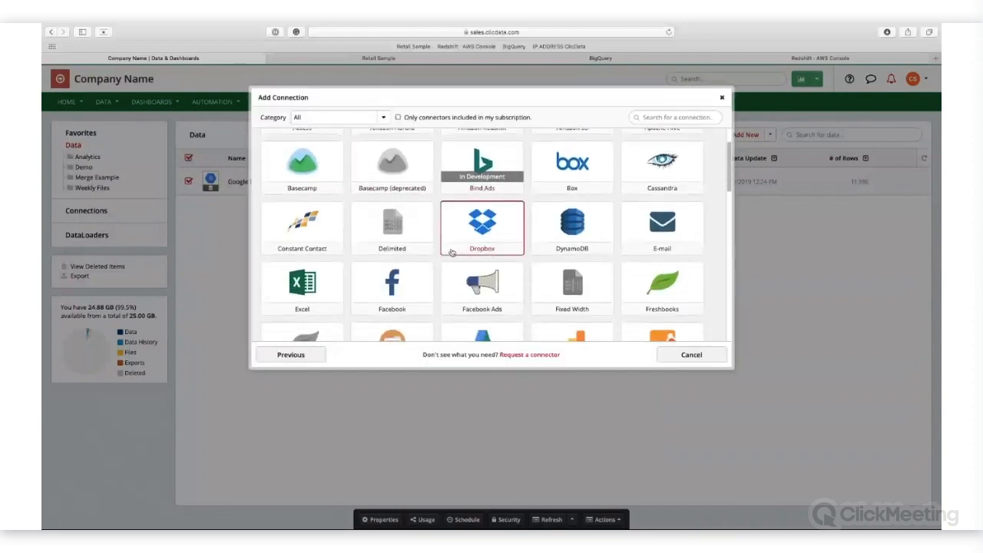
scroll(460, 246, down, 2)
scroll(476, 215, up, 5)
click(485, 168)
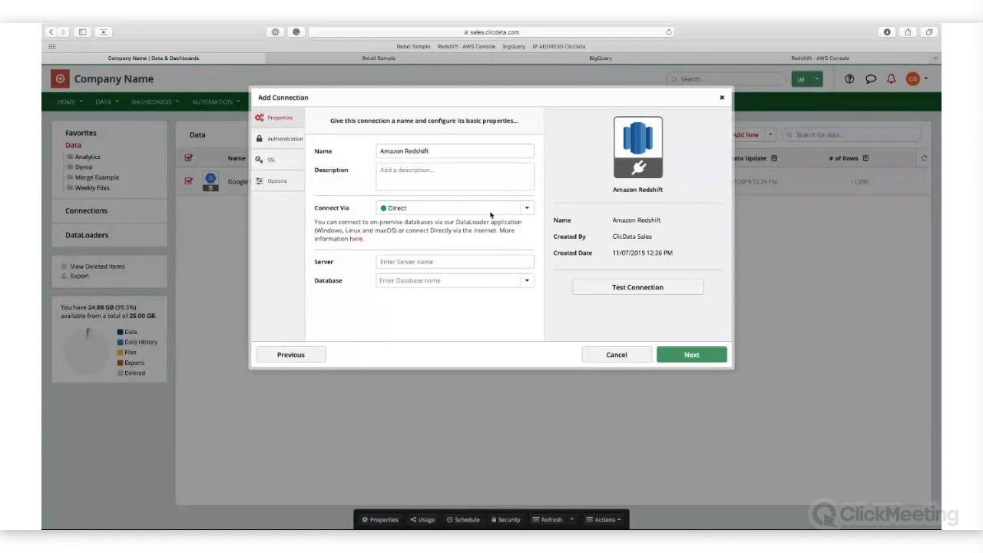
Step: Switch to the AWS Redshift console, open the configuration of redshift-cluster-1 and copy its endpoint
click(798, 70)
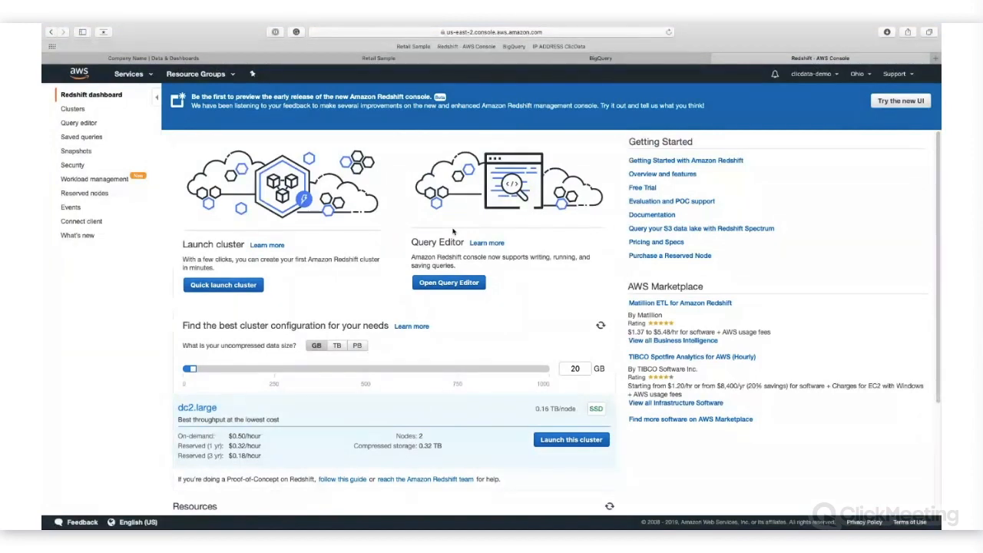
click(83, 112)
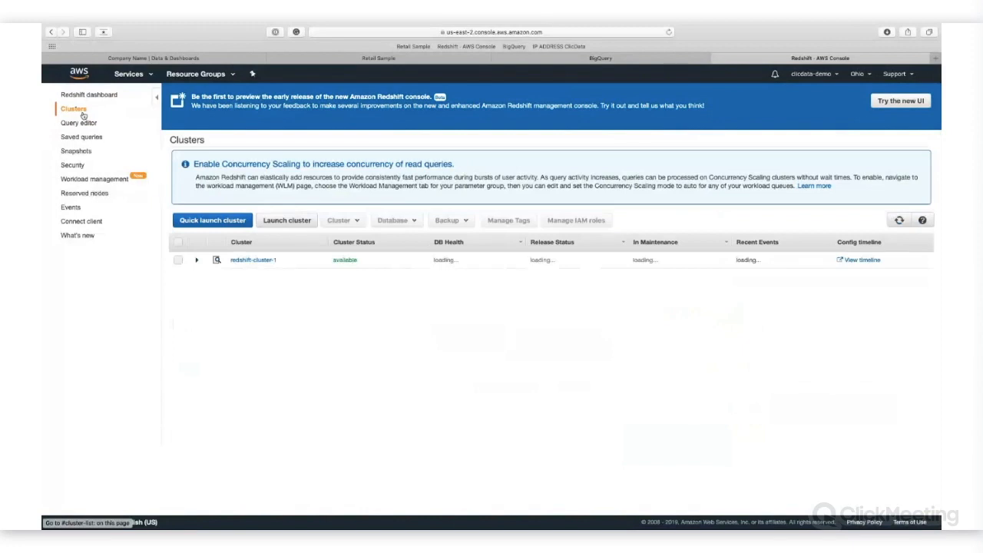
click(251, 261)
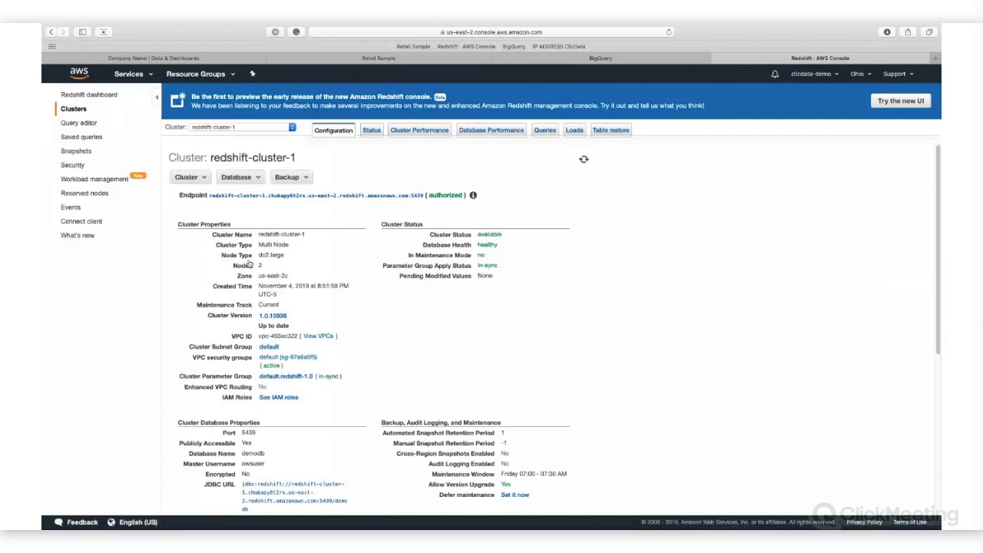
drag(211, 196, 408, 197)
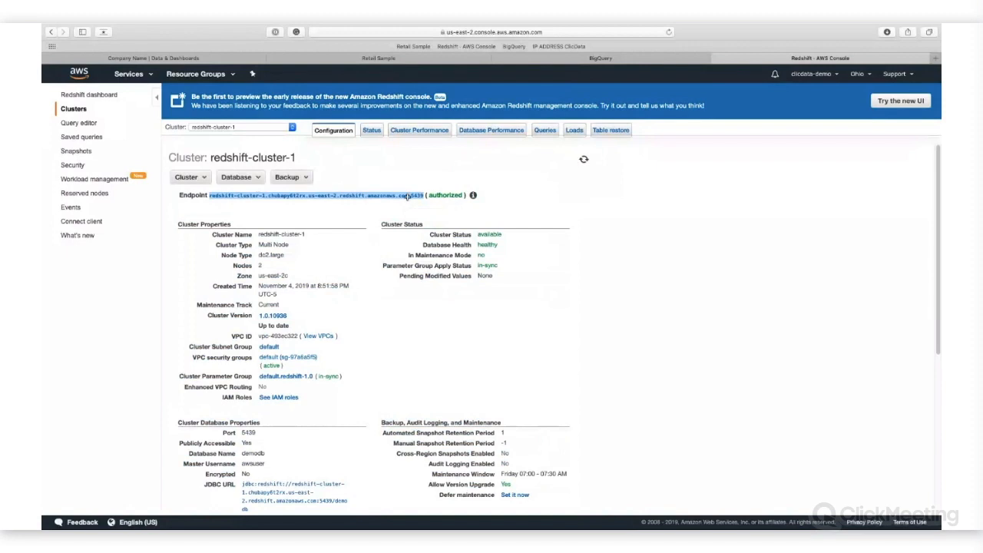
Step: Back in ClicData, paste the copied cluster endpoint as the Redshift connection's server and remove the :5439 port suffix
click(197, 59)
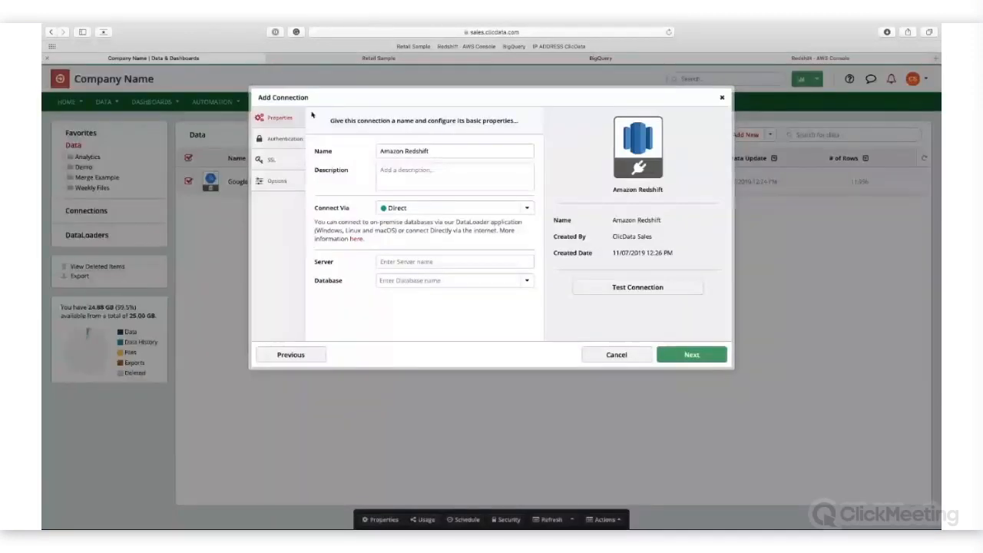
click(424, 262)
text(mazonaws.com:5439)
drag(444, 262, 424, 263)
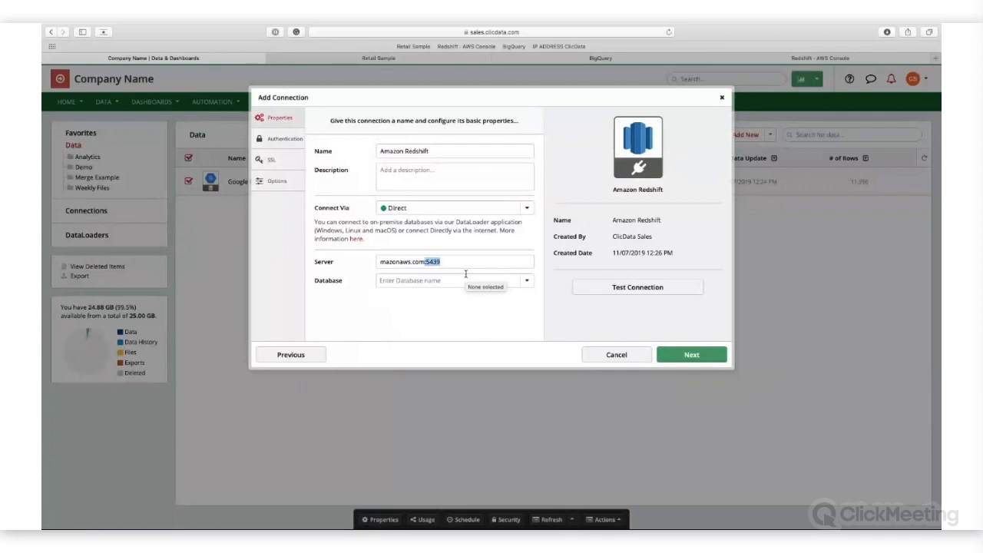
key(BackSpace)
click(459, 308)
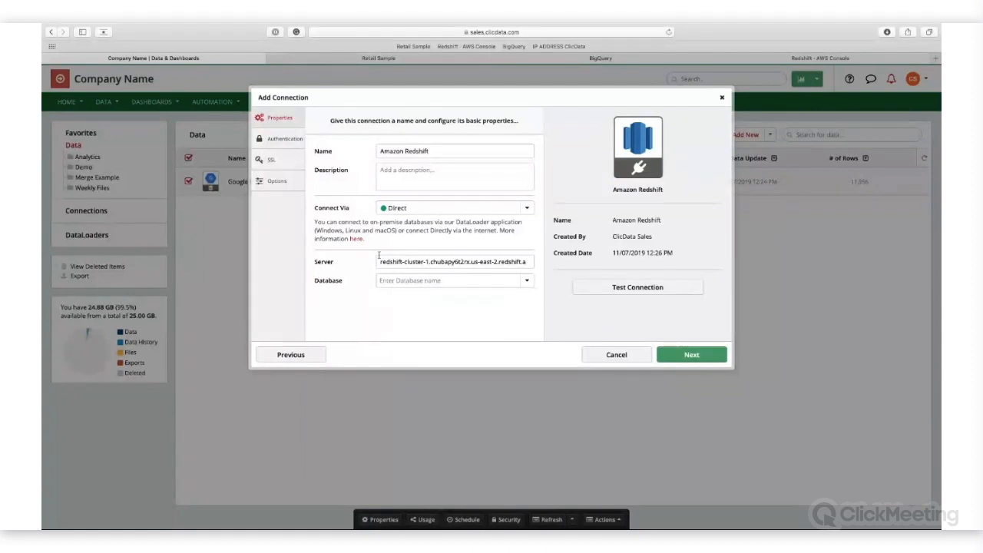
Step: Name the connection Amazon Redshift - ClicData and check its port option against the cluster configuration in the AWS Redshift console
click(446, 152)
text(- ClicData)
click(278, 180)
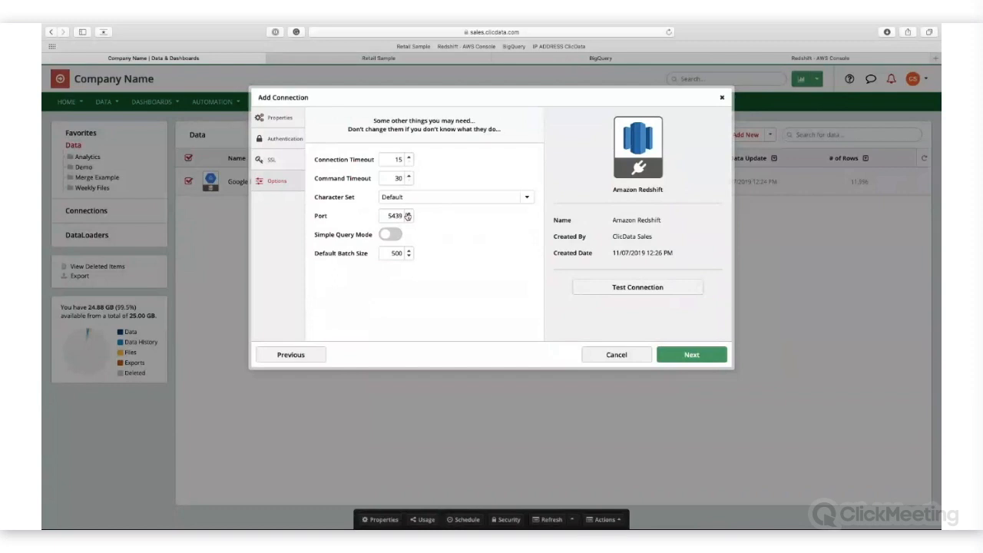
click(779, 58)
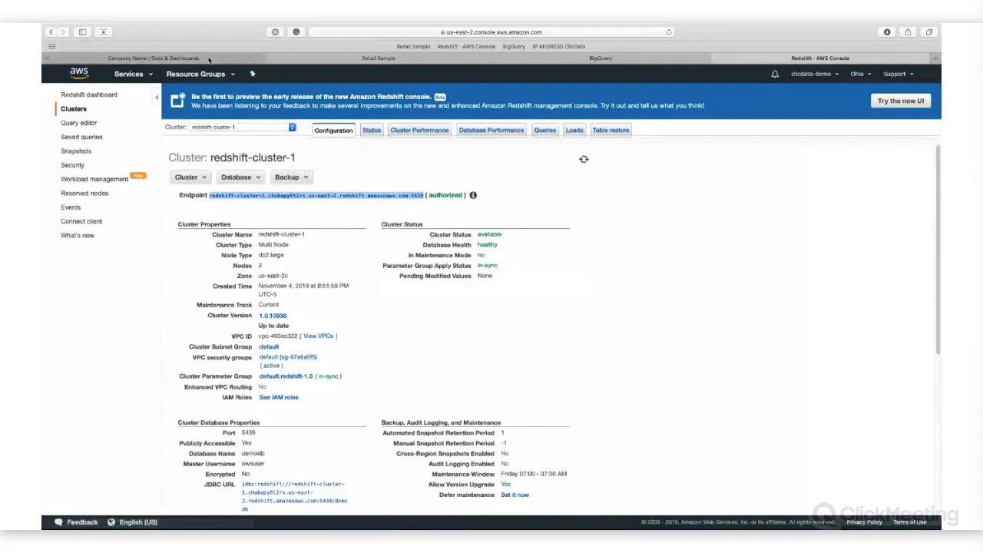
click(208, 59)
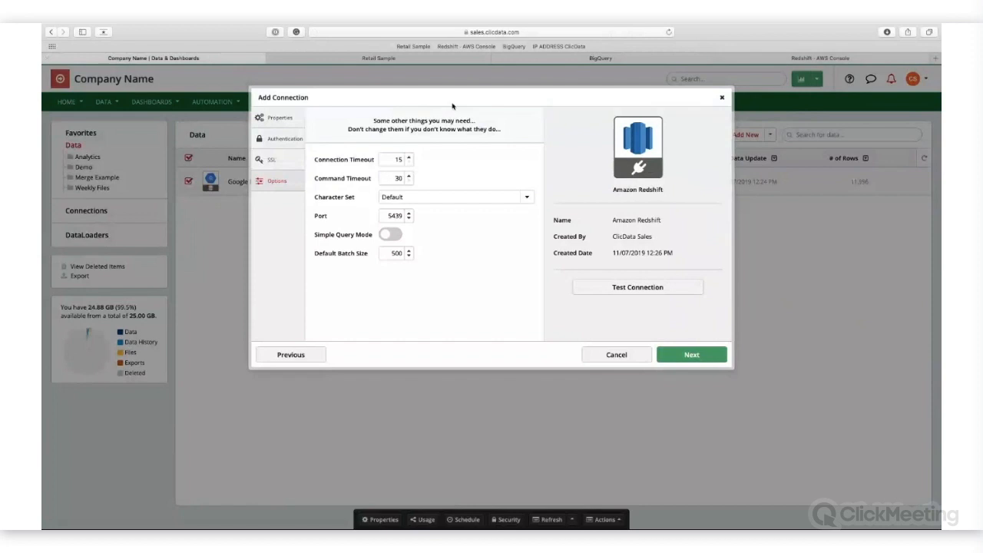
Step: Set the Redshift connection's authentication user to awsuser and enter the database password
click(284, 139)
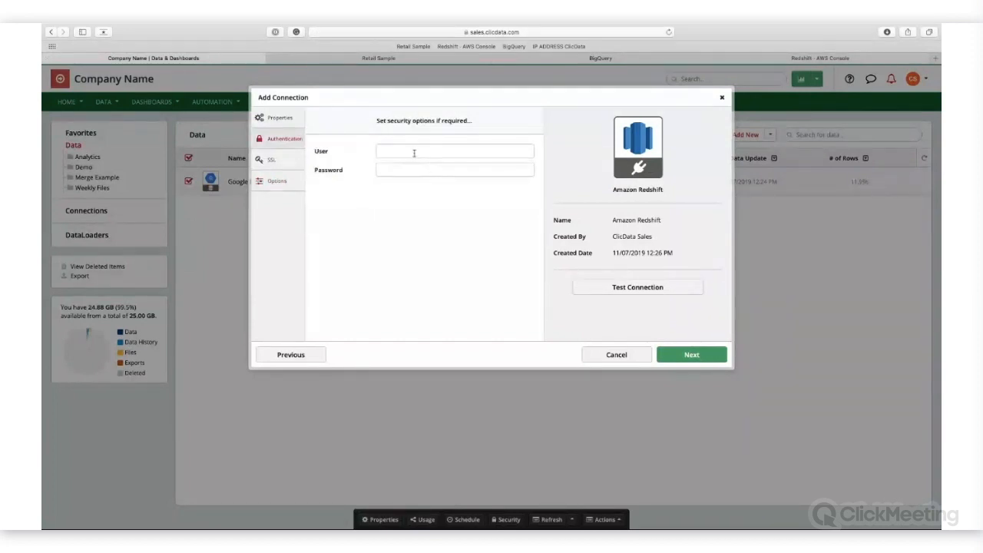
click(414, 153)
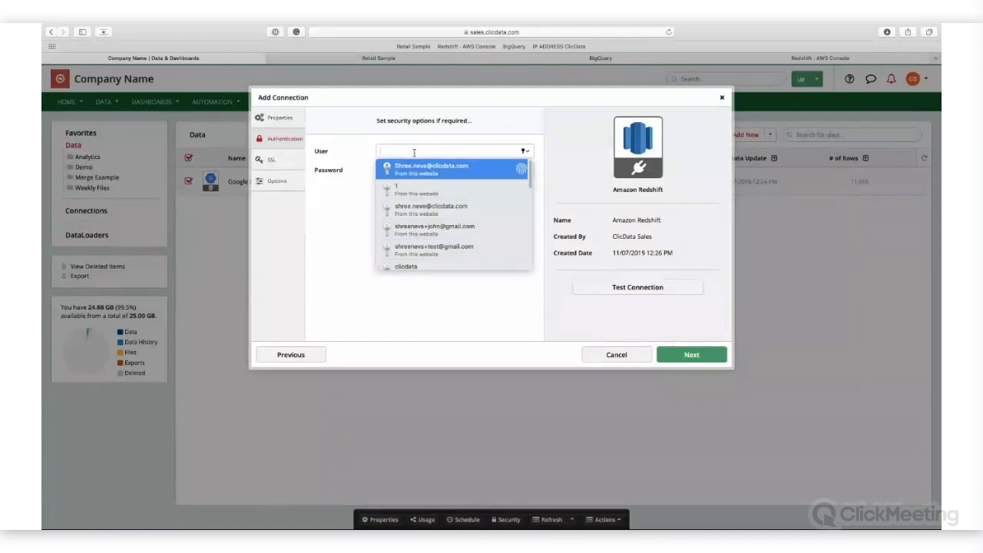
click(355, 203)
click(411, 153)
text(awsuser)
click(413, 172)
text(••••••••••••)
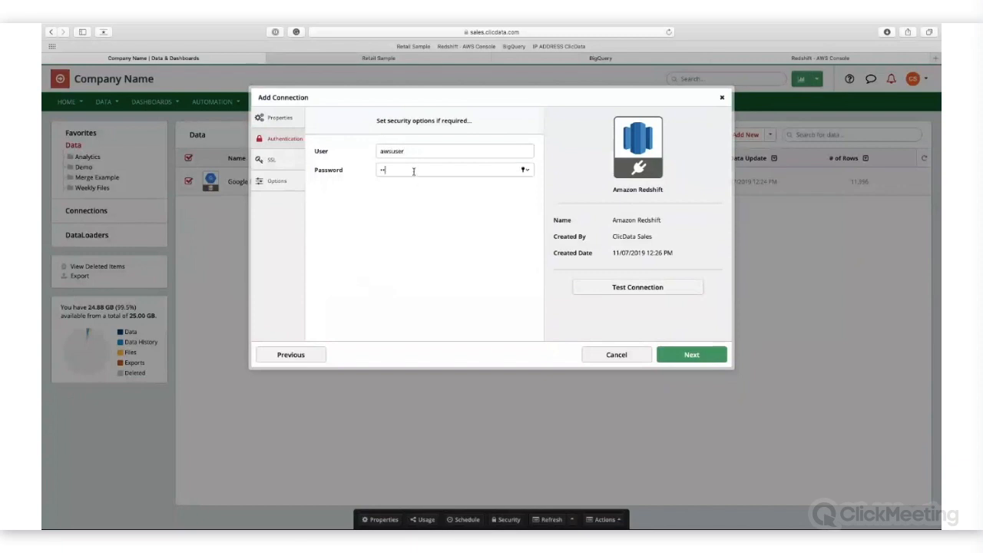
Step: Look up the database name in the Redshift query editor and set the ClicData connection's database to demodb
click(300, 120)
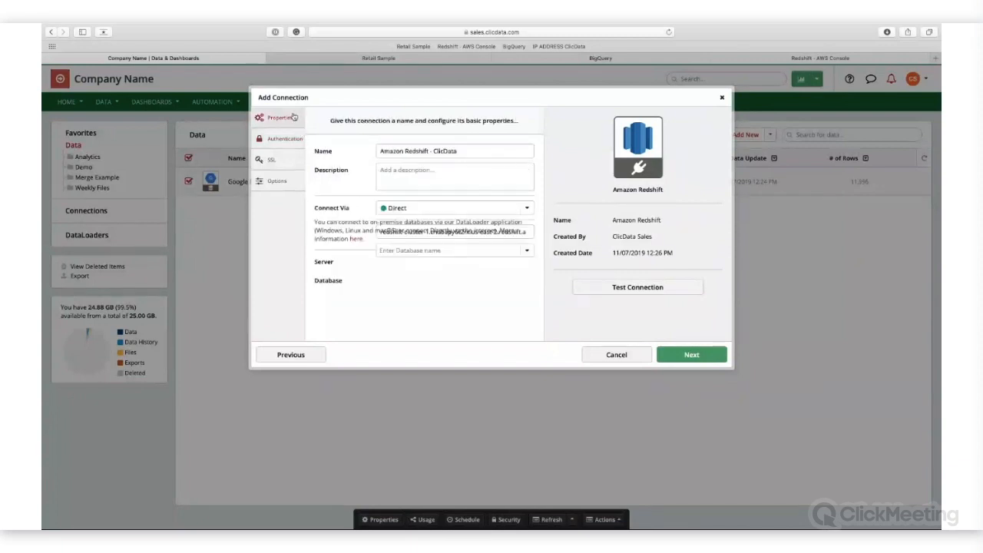
click(847, 59)
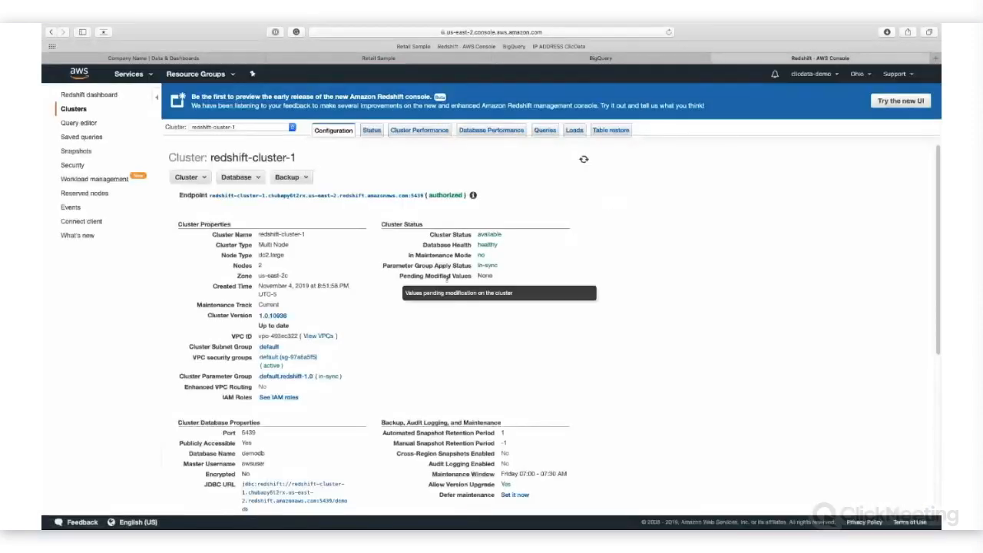
click(80, 123)
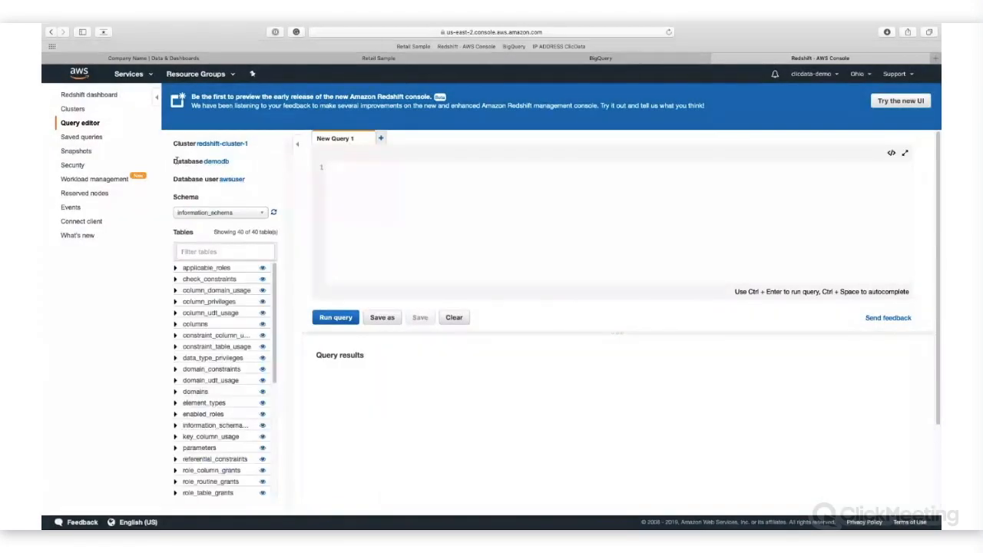
drag(175, 161, 229, 162)
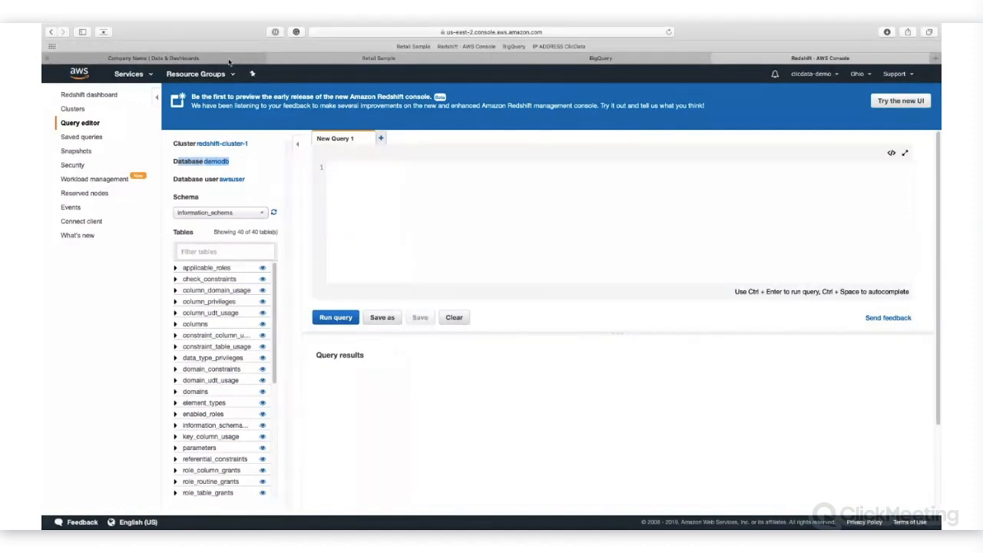
click(228, 59)
click(406, 281)
text(demodb)
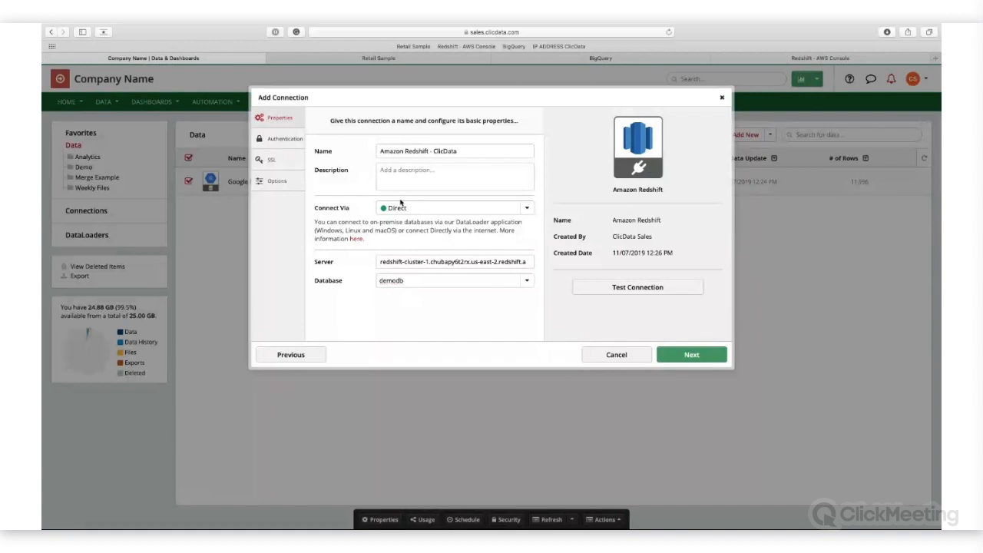
click(604, 297)
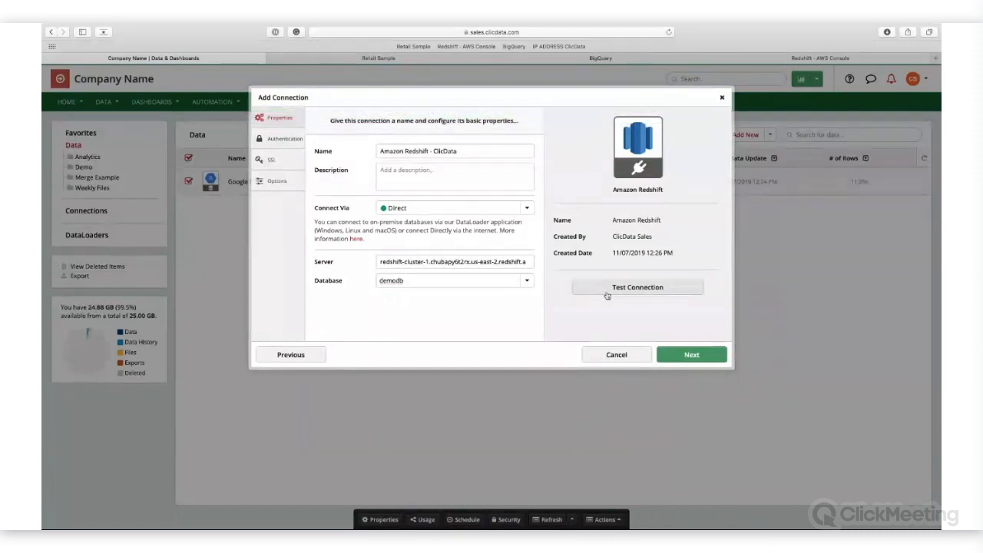
click(528, 209)
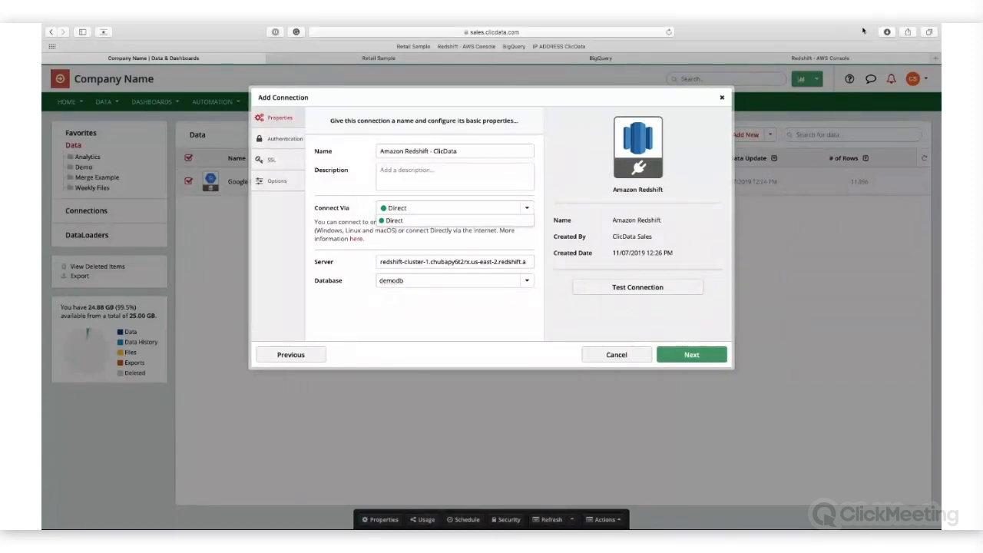
Step: Switch to the AWS console and display the inbound rules of the default VPC security group used by redshift-cluster-1
click(835, 57)
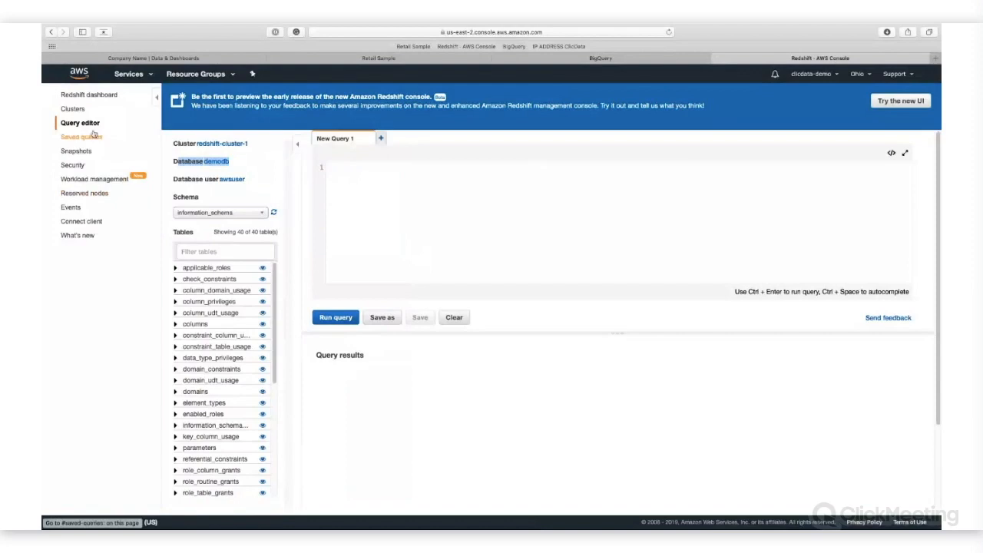
click(73, 109)
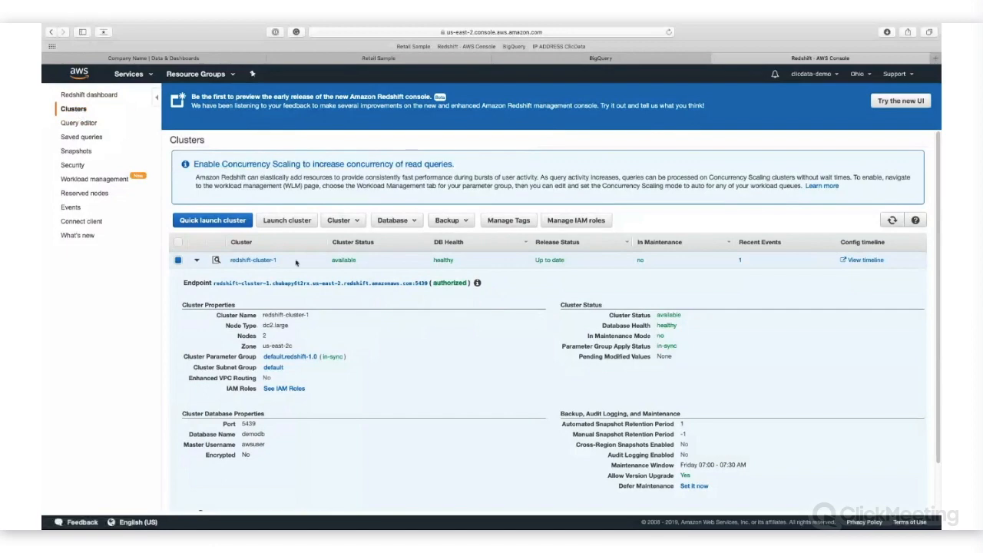
scroll(261, 307, down, 2)
click(247, 208)
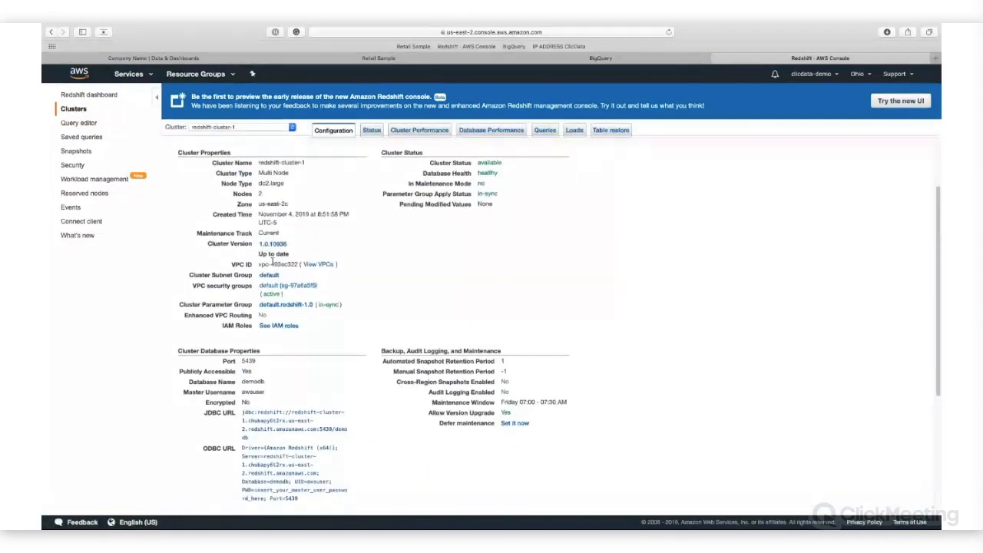
drag(194, 285, 249, 283)
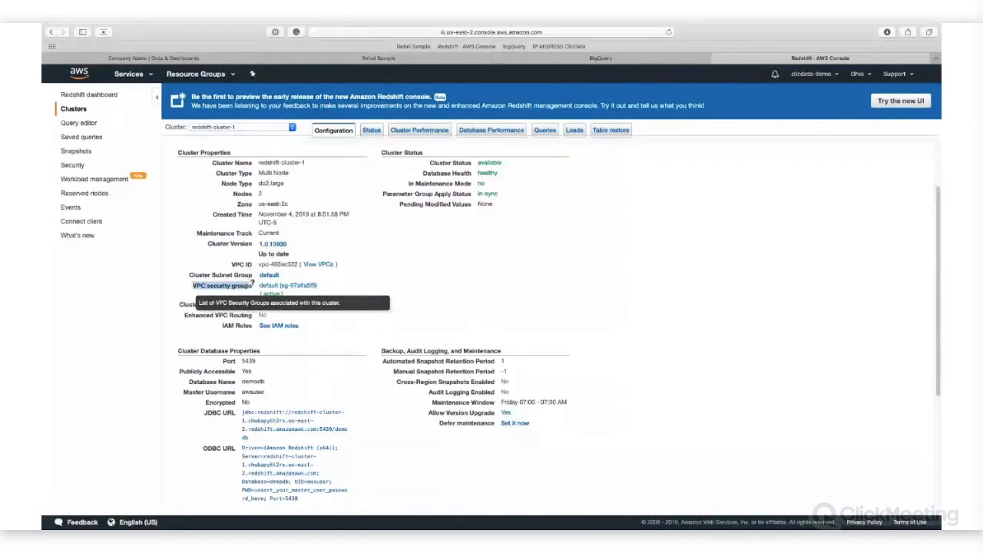
click(345, 235)
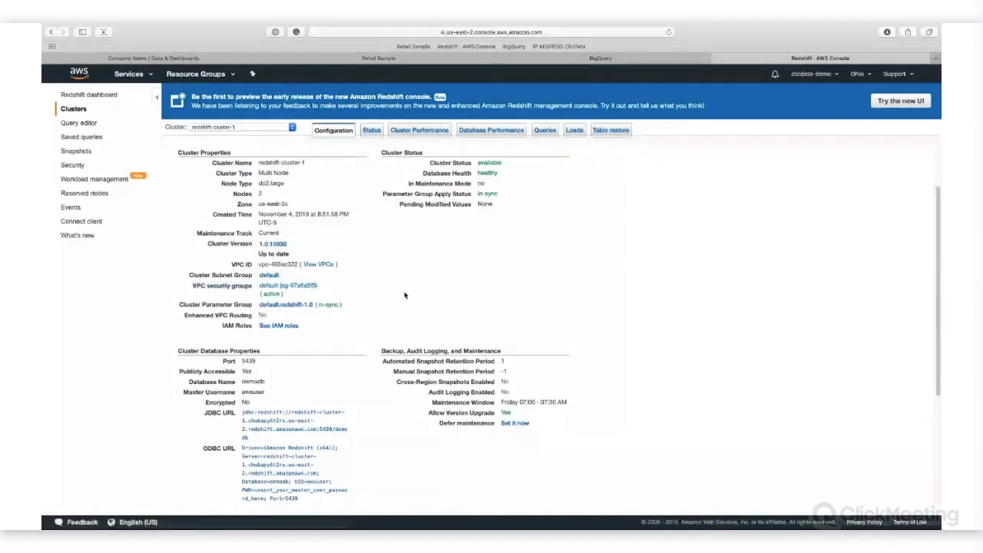
click(303, 286)
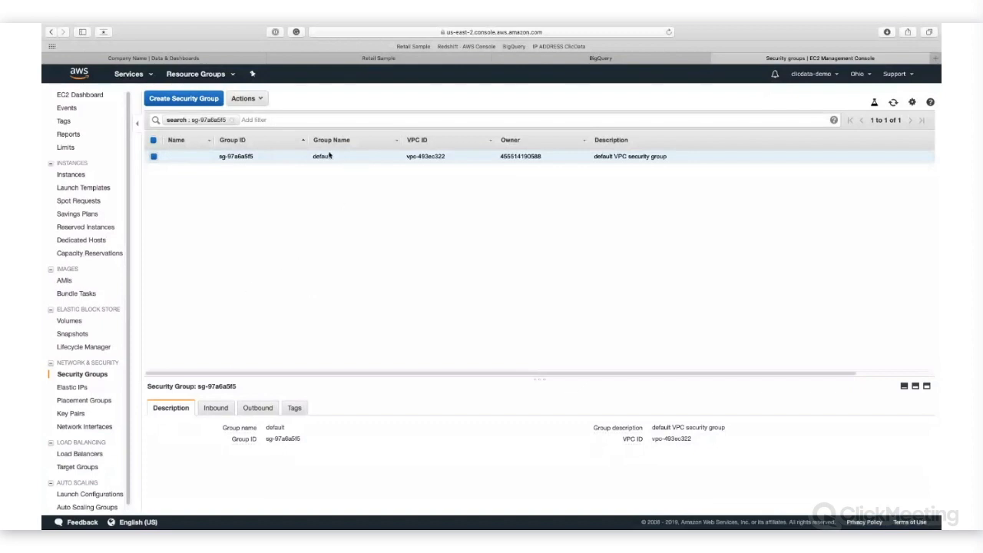
click(215, 409)
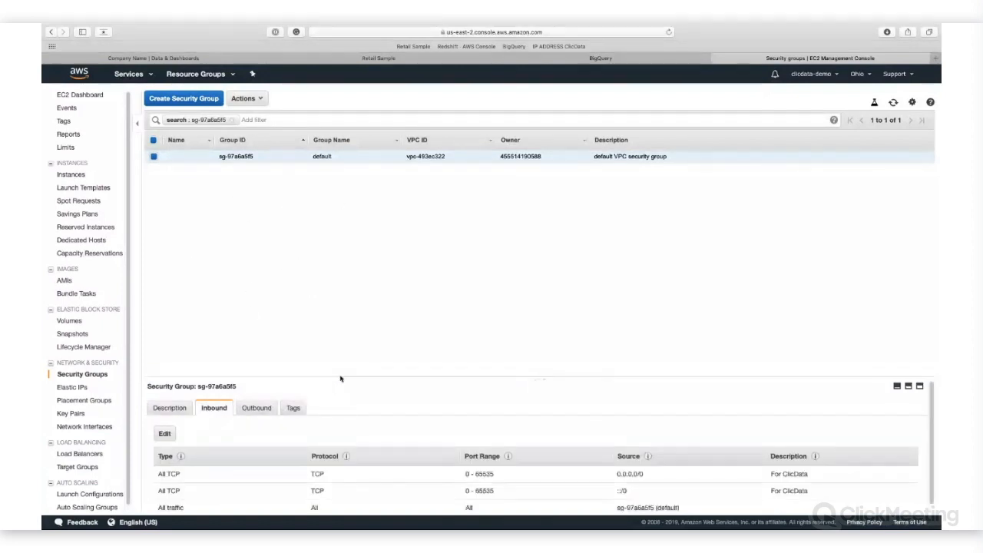
drag(536, 382, 536, 286)
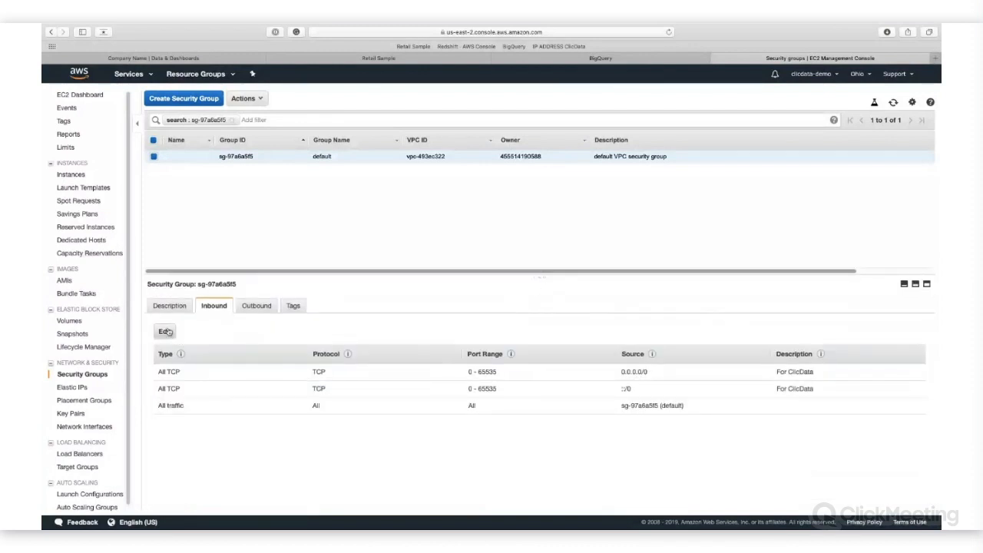
Step: Open the inbound rules for editing and copy the East US range 52.224.149.0 / 28 from ClicData's IP whitelisting page
click(165, 331)
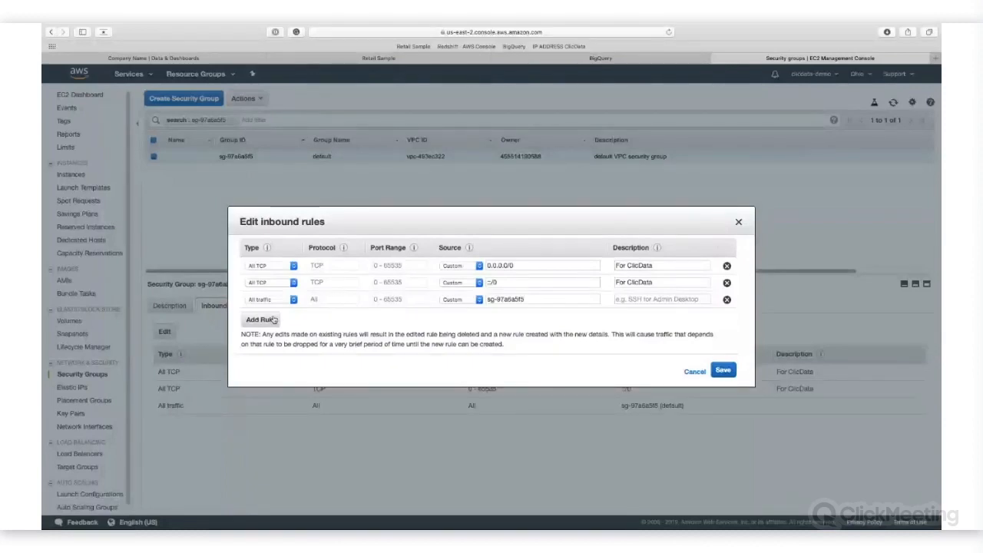
click(935, 59)
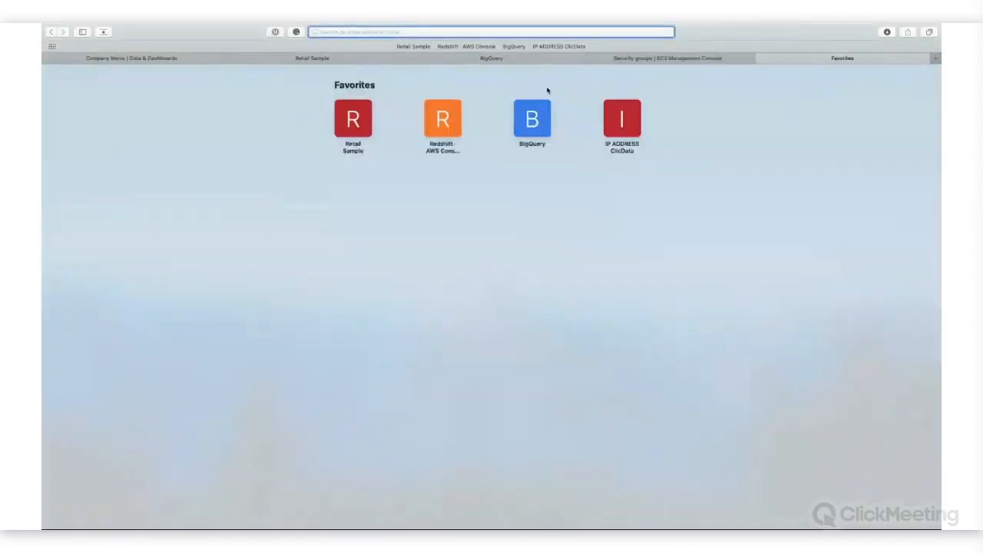
click(559, 46)
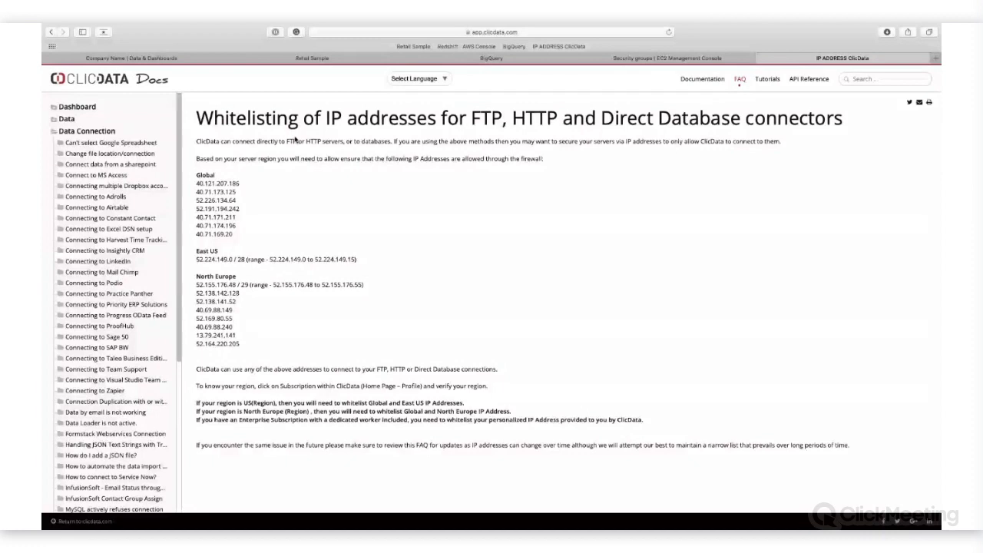
drag(247, 259, 186, 259)
key(super+c)
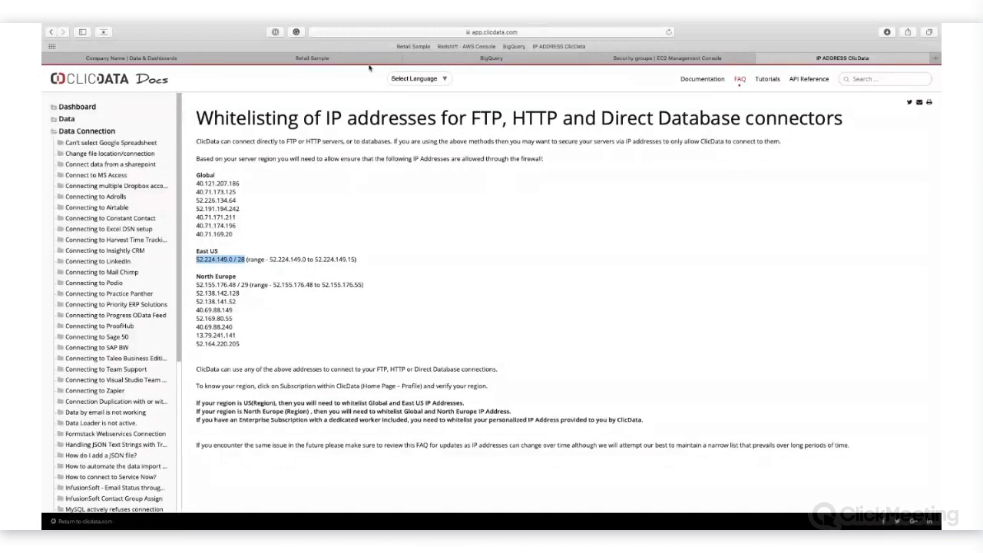
Step: Back in the AWS security group, add an All TCP inbound rule with the custom source 52.224.149.0 / 28
click(638, 58)
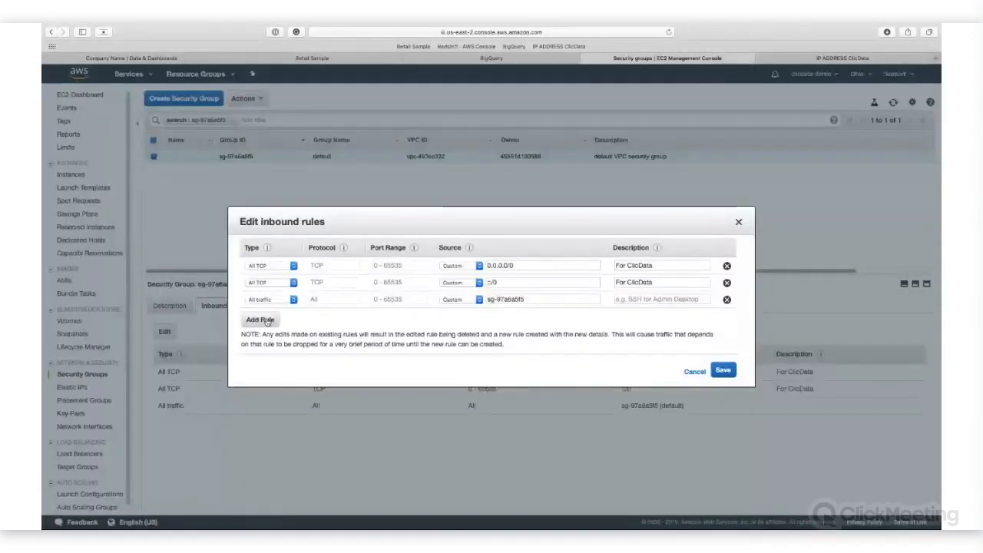
click(260, 319)
click(269, 315)
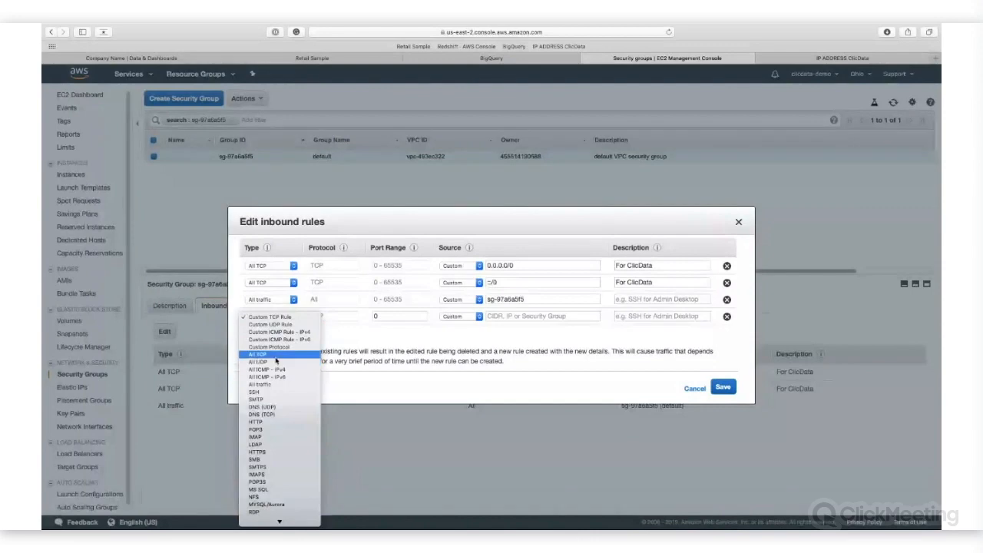
click(274, 354)
click(475, 317)
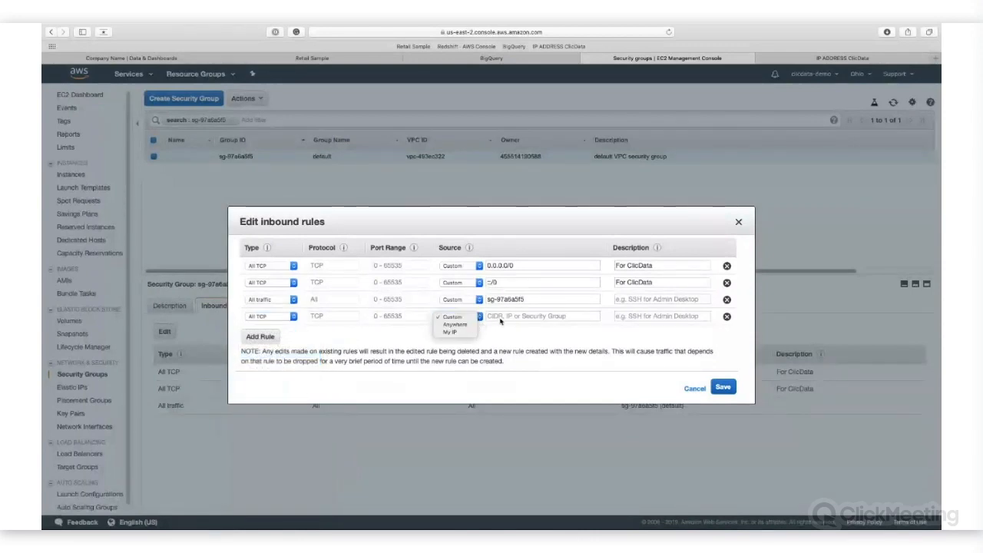
click(501, 321)
key(super+v)
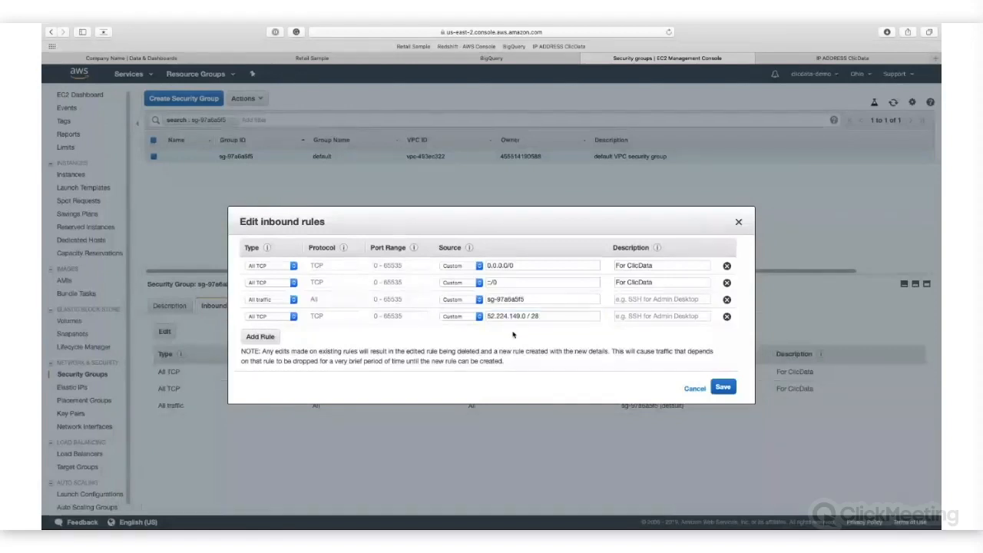
Step: Describe the new inbound rule as ClicData East US
click(625, 316)
text(ClicData East Us)
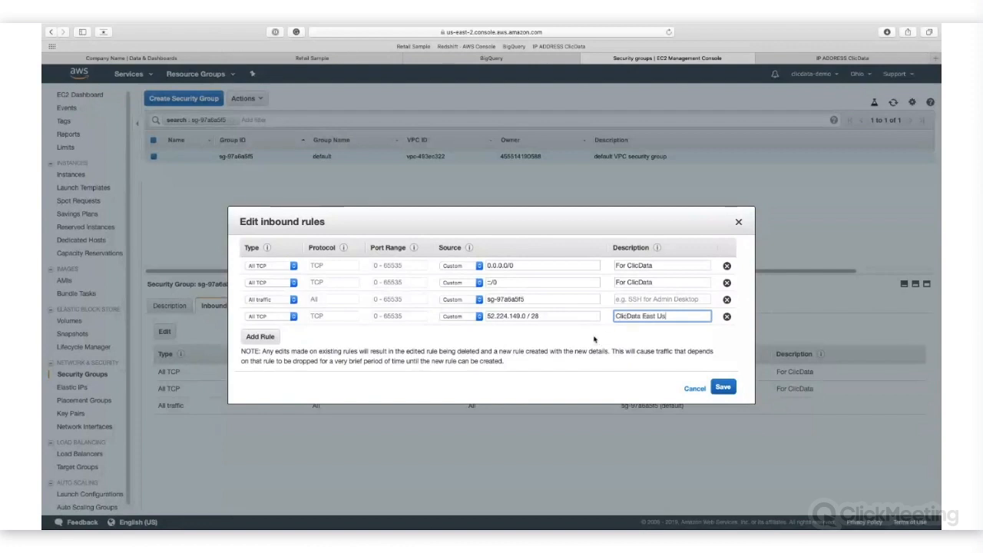
text(S)
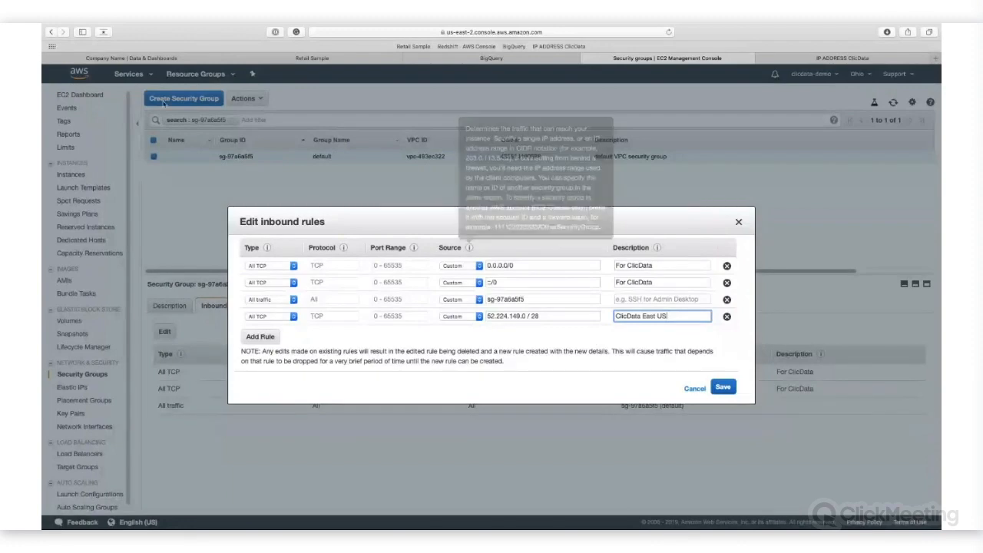
Step: Return to ClicData, keep the direct connection method and proceed with the Amazon Redshift connection
click(162, 60)
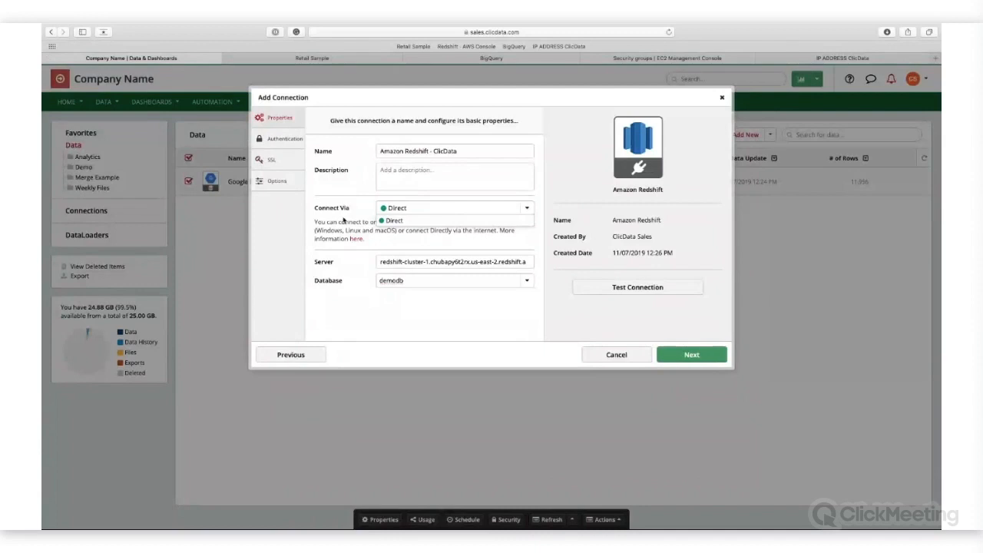
click(337, 218)
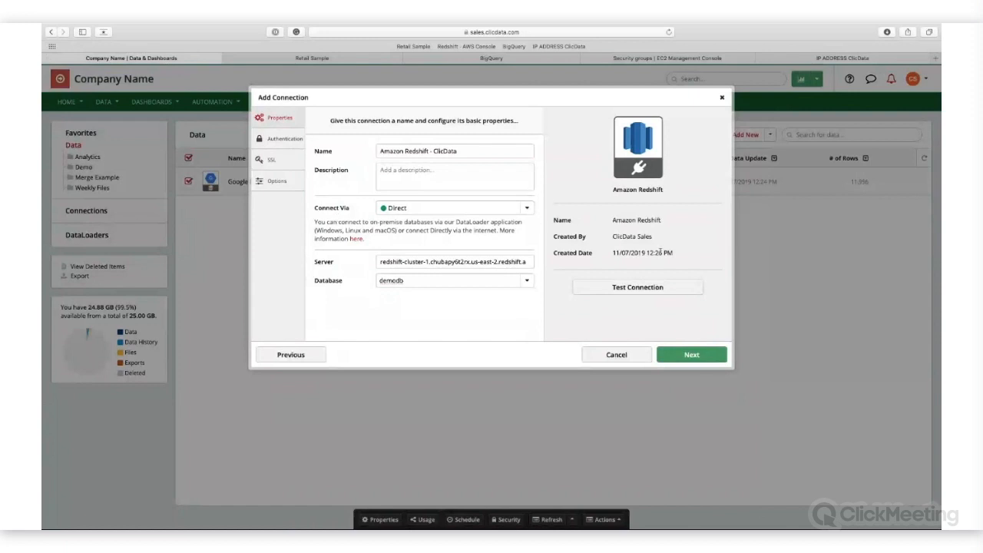
click(696, 355)
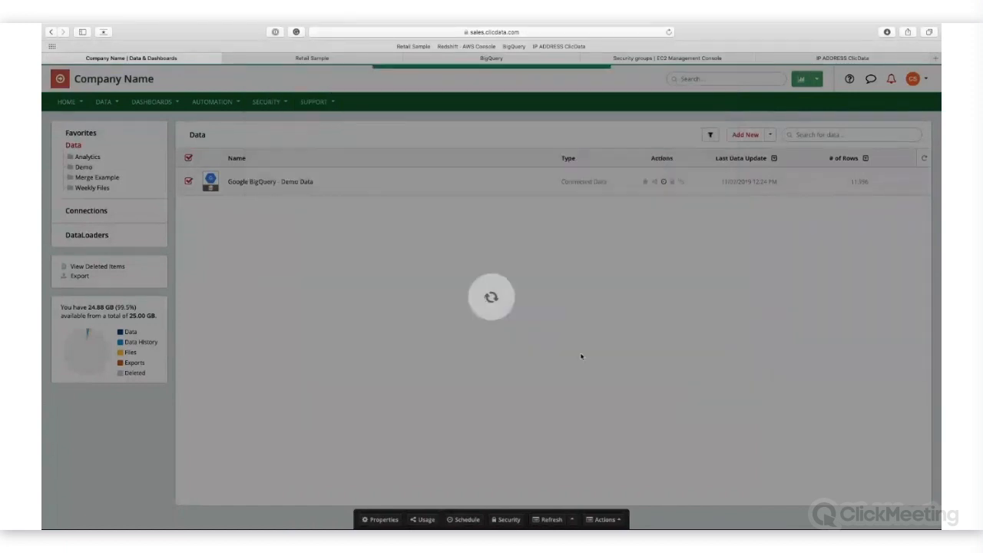
Step: Decline saving the password, then build a query for all columns of public.orders with the query designer and preview the data
click(506, 111)
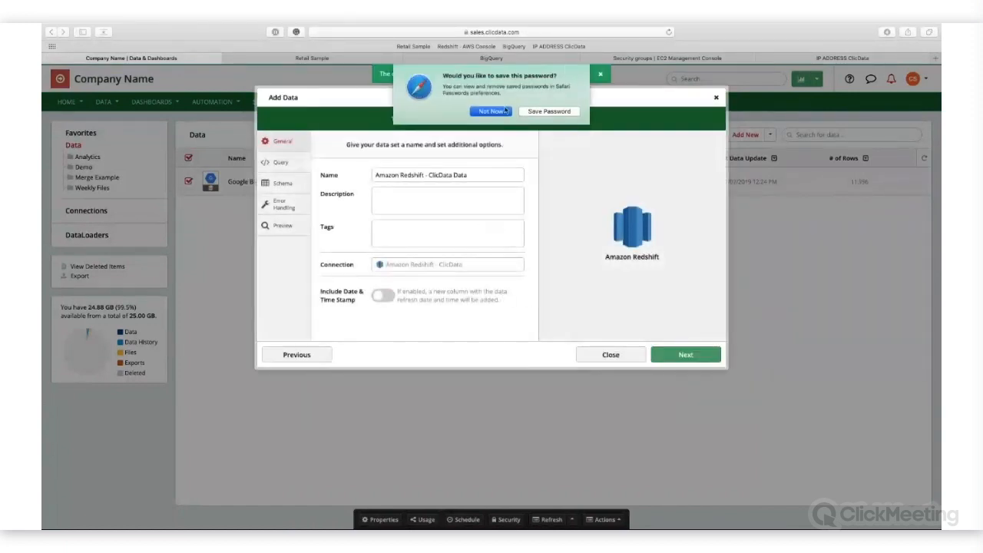
click(281, 162)
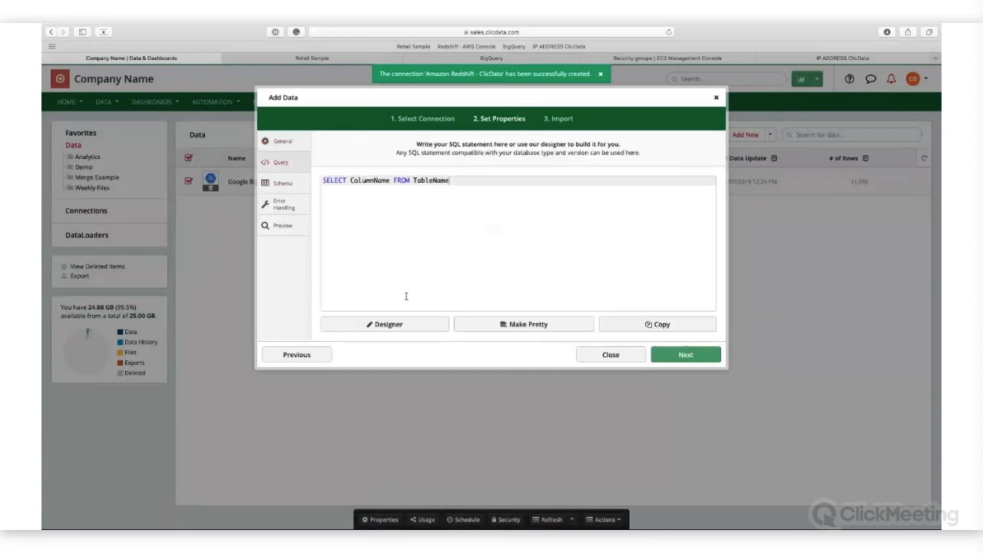
click(403, 324)
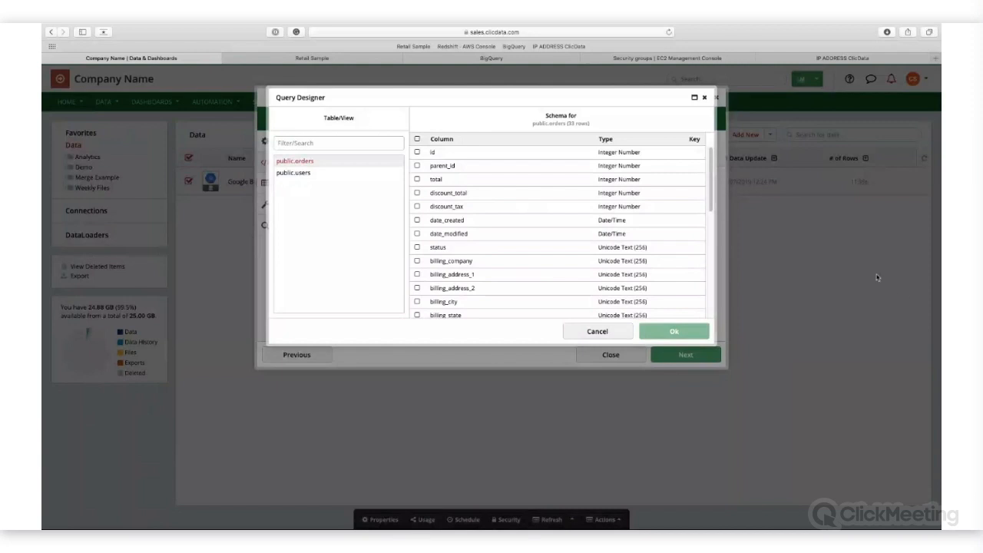
click(417, 140)
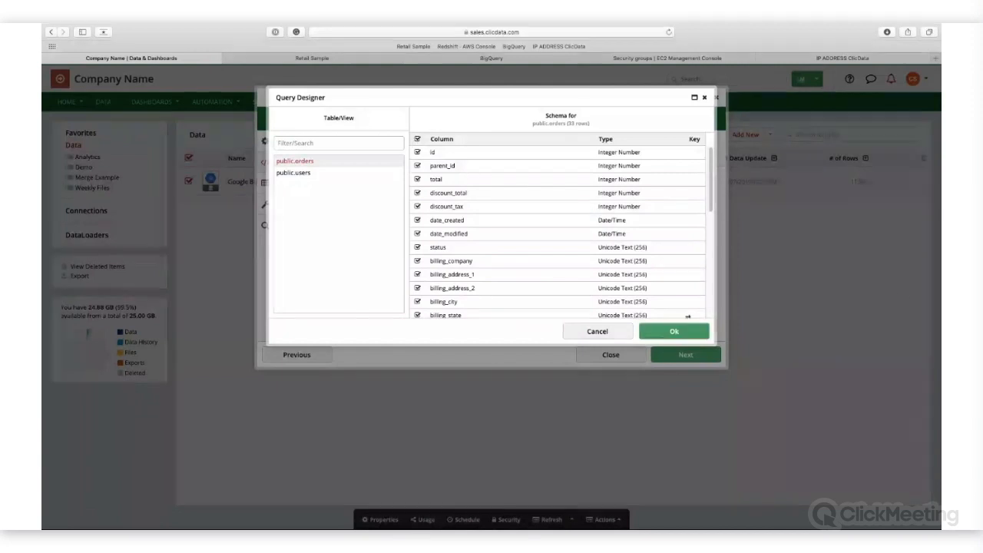
click(675, 331)
click(297, 225)
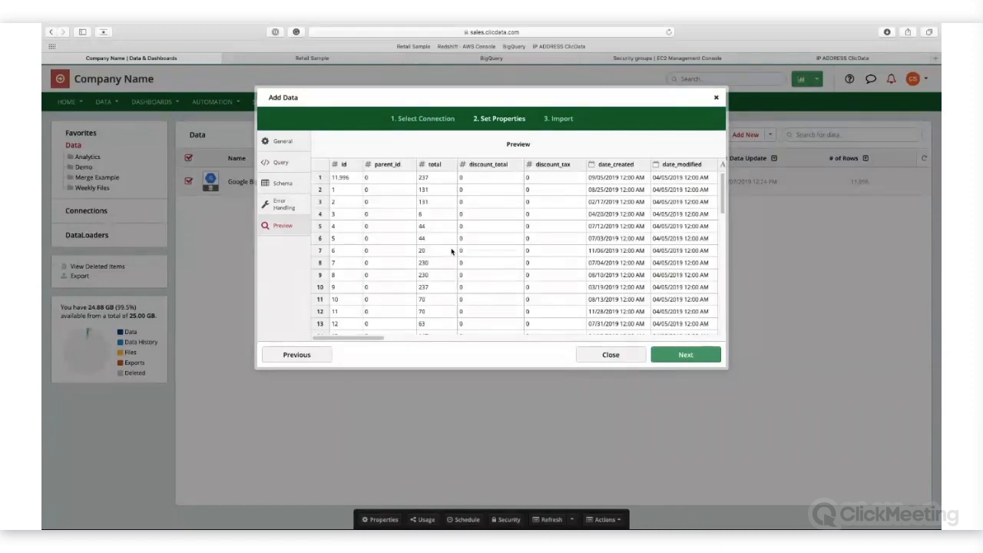
Step: Simplify the query to SELECT * FROM orders, replacing the column list and removing the public schema prefix and quotes
click(298, 161)
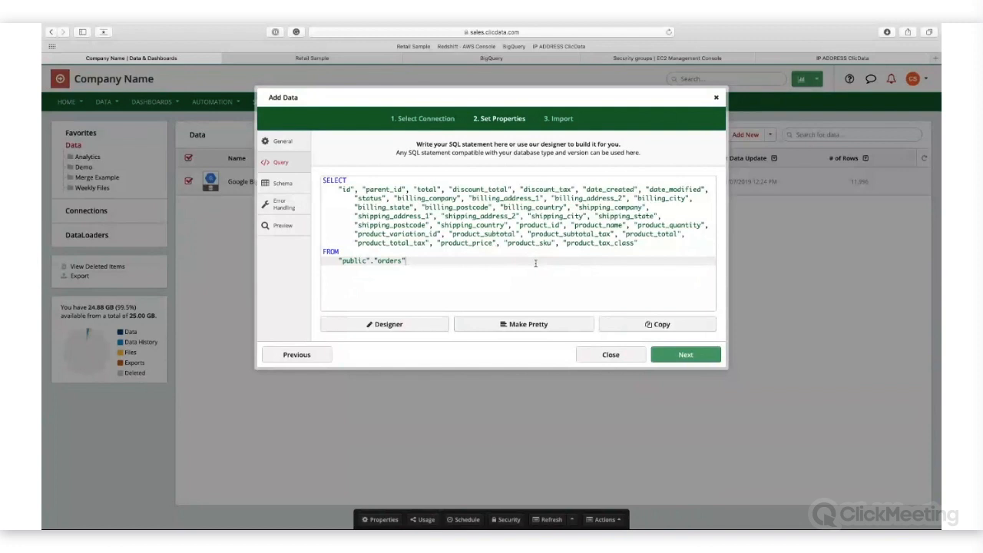
click(644, 244)
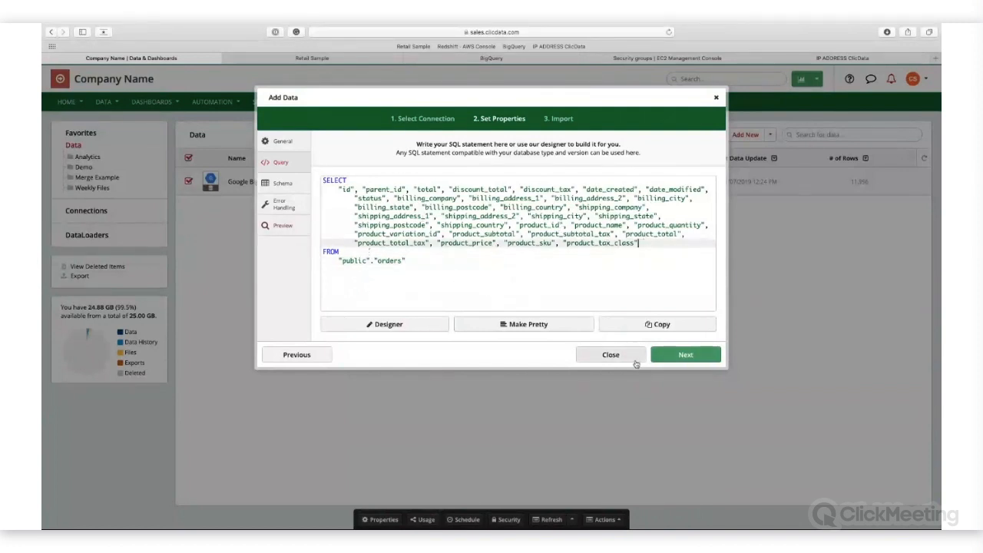
drag(652, 244, 308, 191)
text(*)
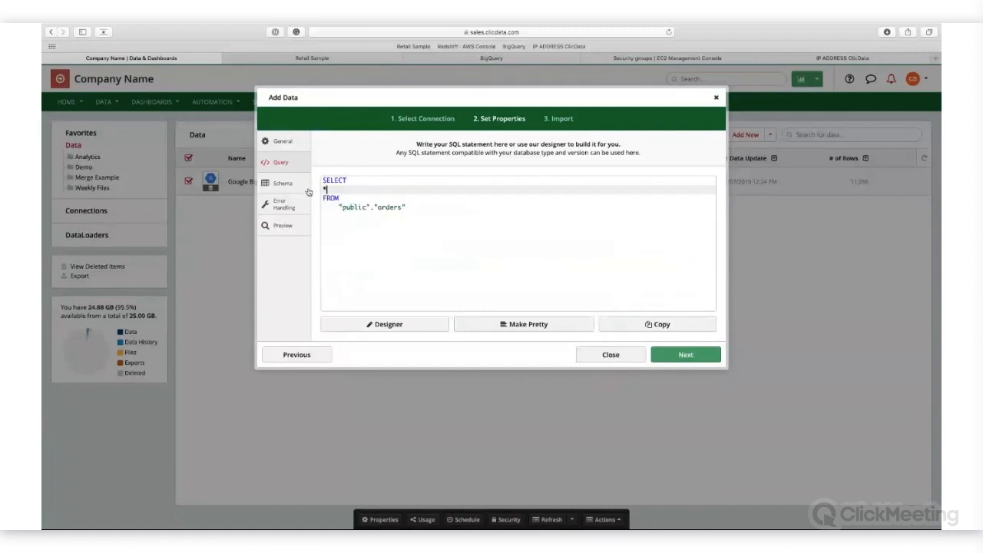
click(377, 207)
drag(376, 207, 323, 207)
key(BackSpace)
key(BackSpace)
Step: Add the condition Where date_created<'2019-11-07' to the query and preview the filtered data
key(Return)
text(Where )
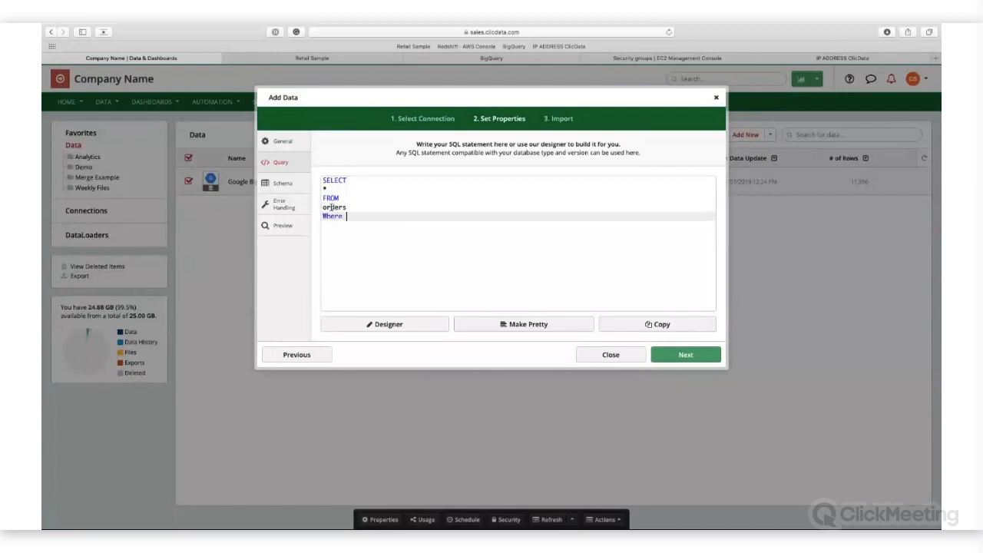
text(date_created<'2019-11-07)
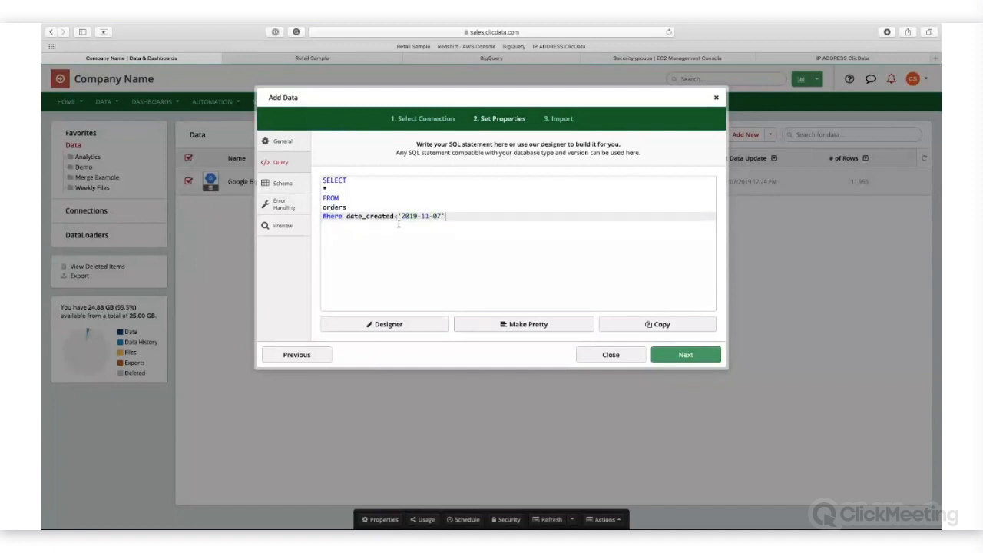
click(281, 225)
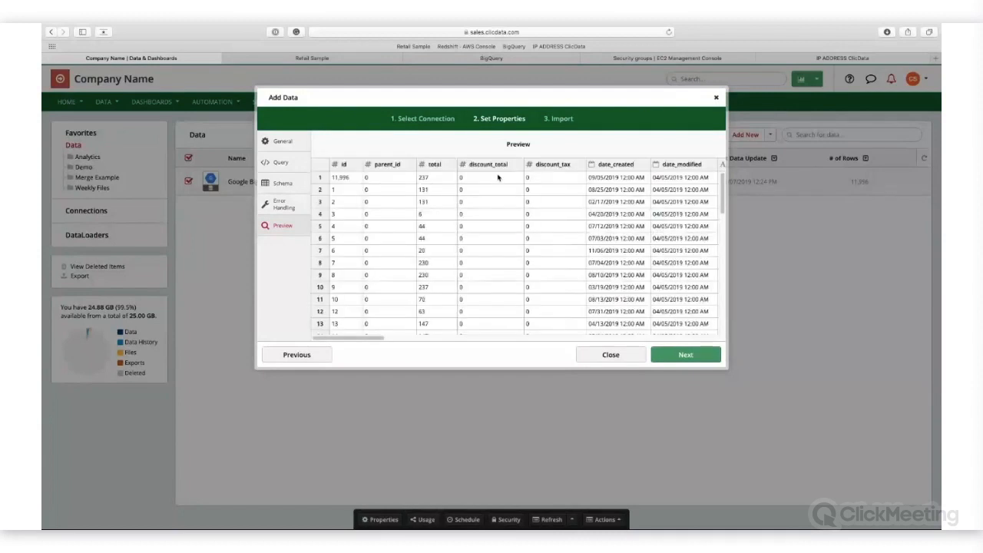
Step: Name the data set Orders unti Nov 6, import it and close the import dialog without adding a refresh schedule
click(286, 163)
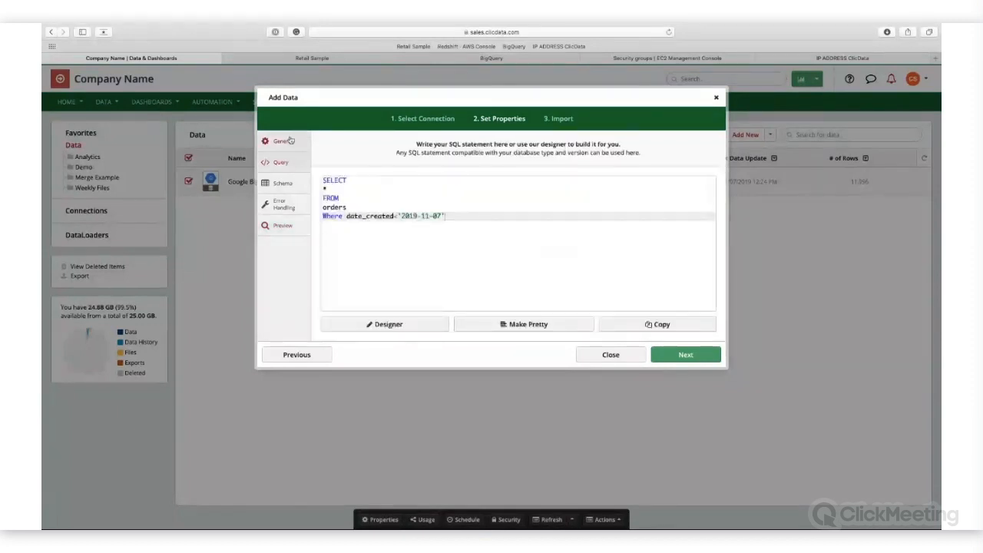
click(290, 142)
drag(468, 175, 325, 162)
text(Orders)
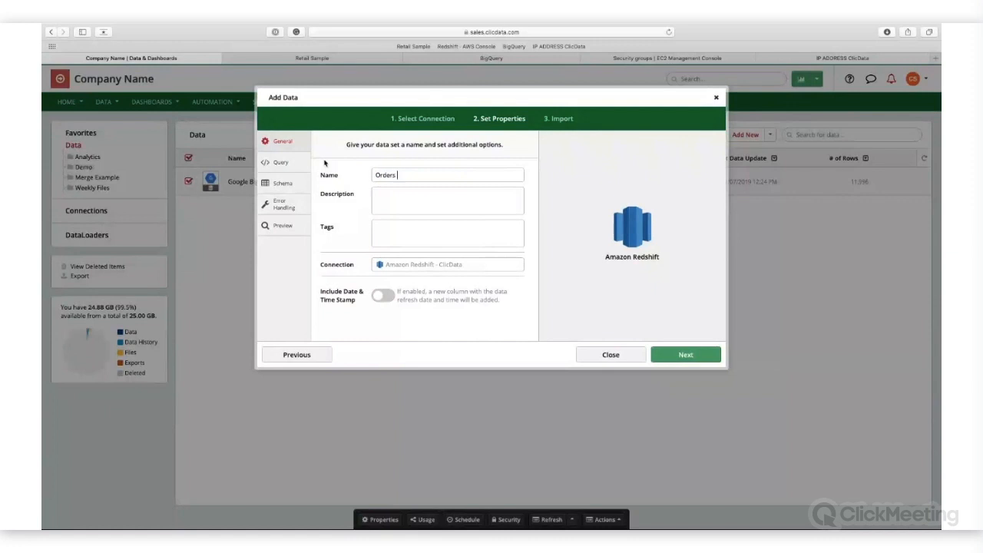
text( unti No)
text(v 7)
text(7)
click(695, 355)
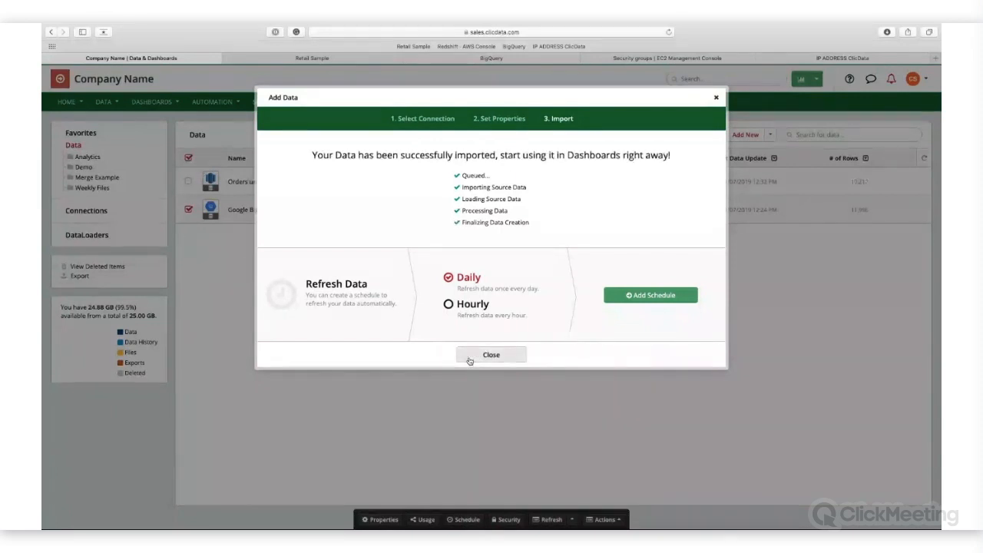
click(469, 359)
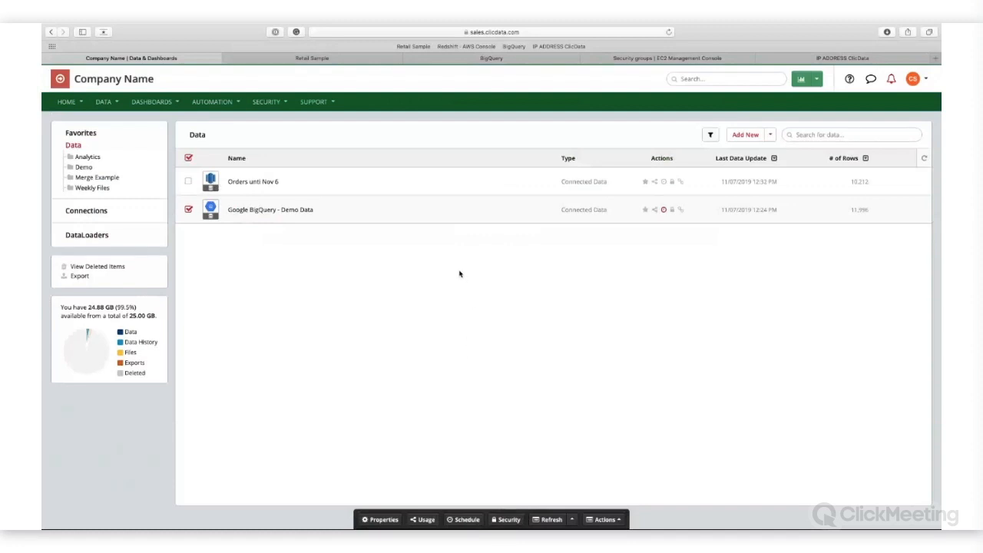
Step: Mark the id column as the key of the Orders unti Nov 6 data set and save the schema only, accepting duplicate keys
click(442, 186)
click(384, 520)
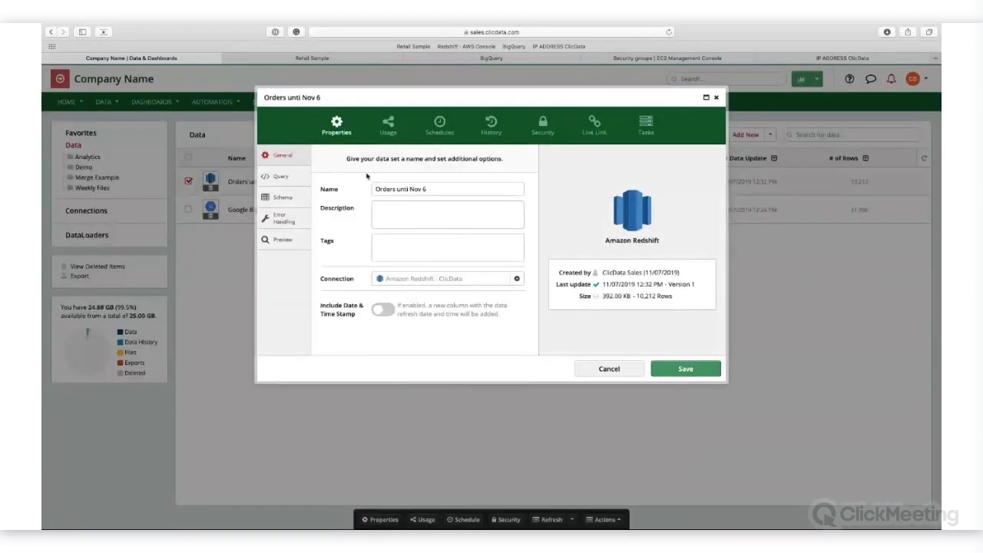
click(295, 202)
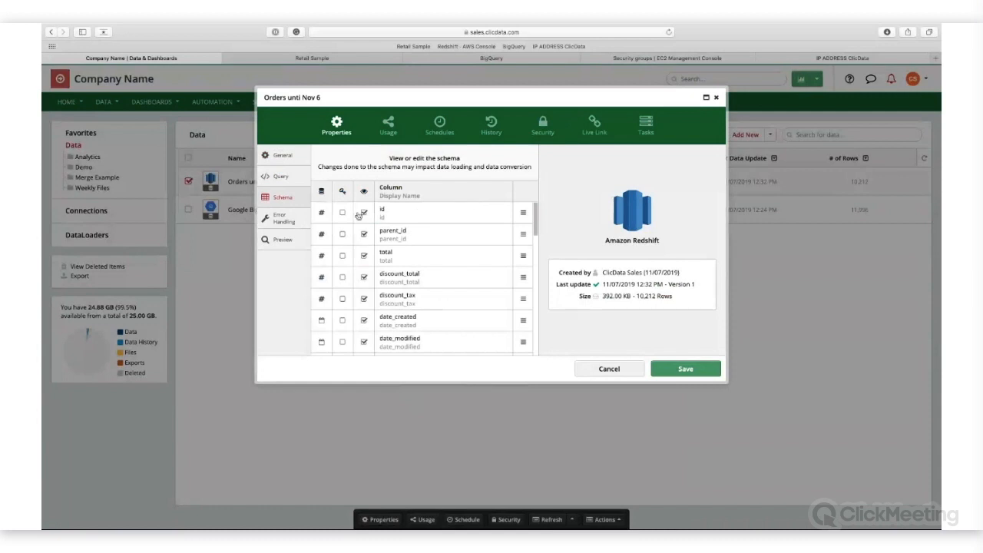
click(342, 213)
click(700, 378)
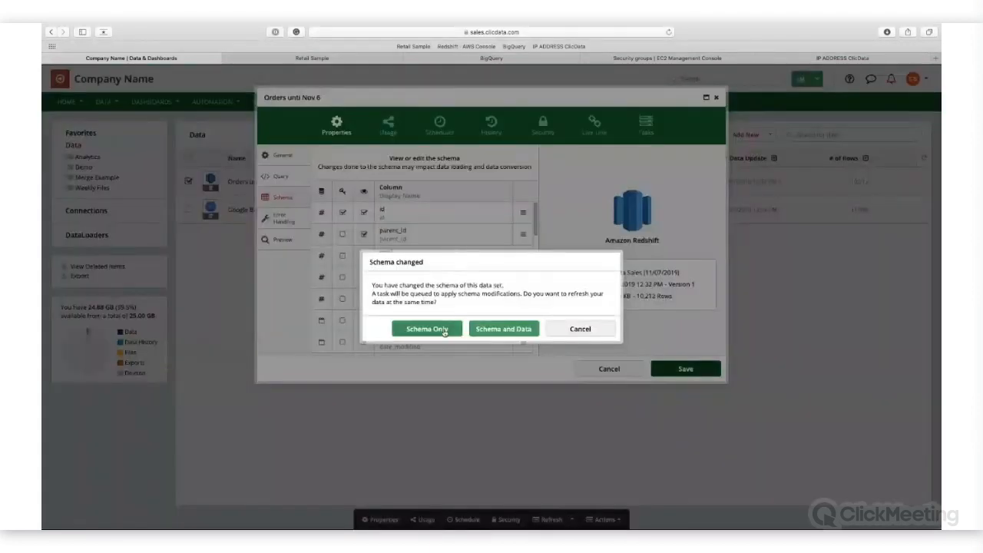
click(430, 328)
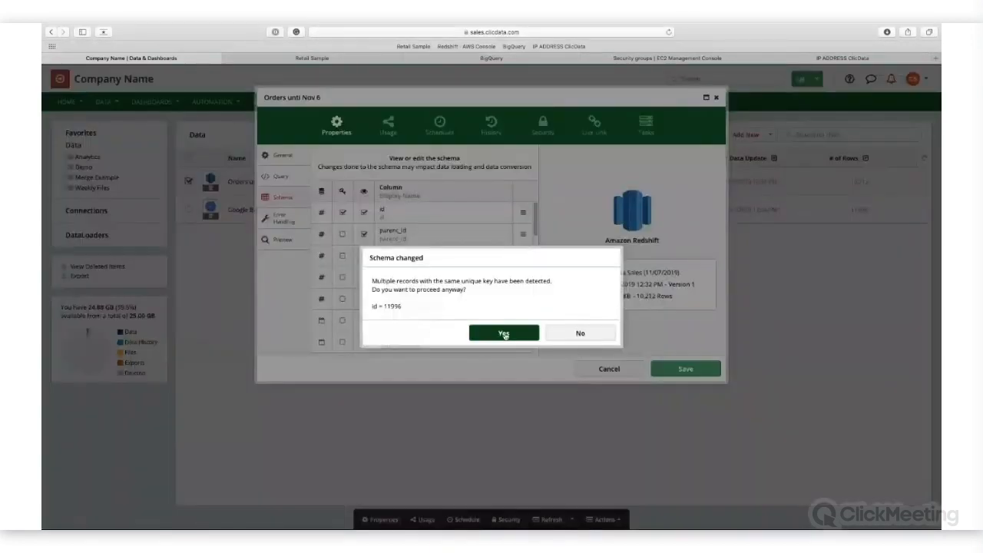
click(503, 332)
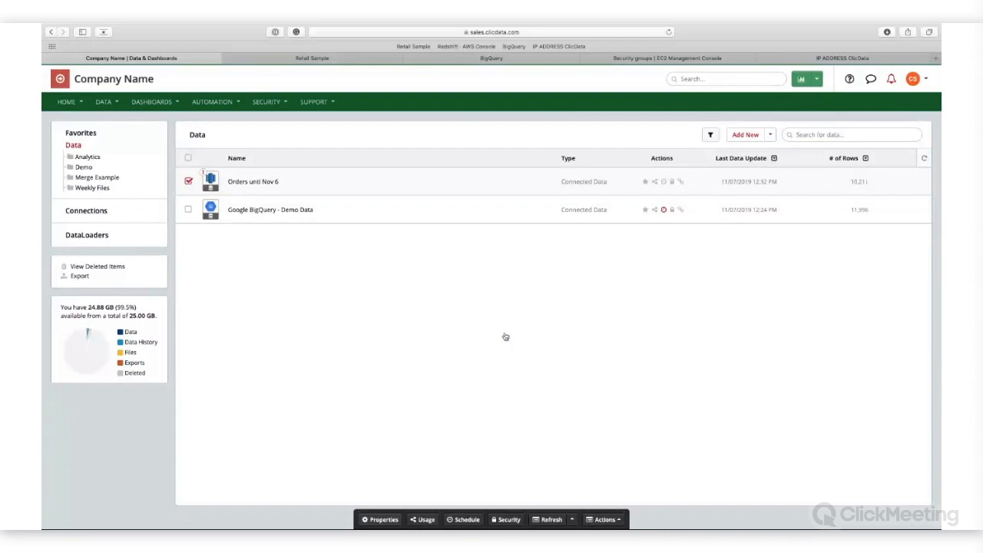
Step: Reopen the query of Orders unti Nov 6 and change its condition to date_created='2019-11-07'
click(380, 519)
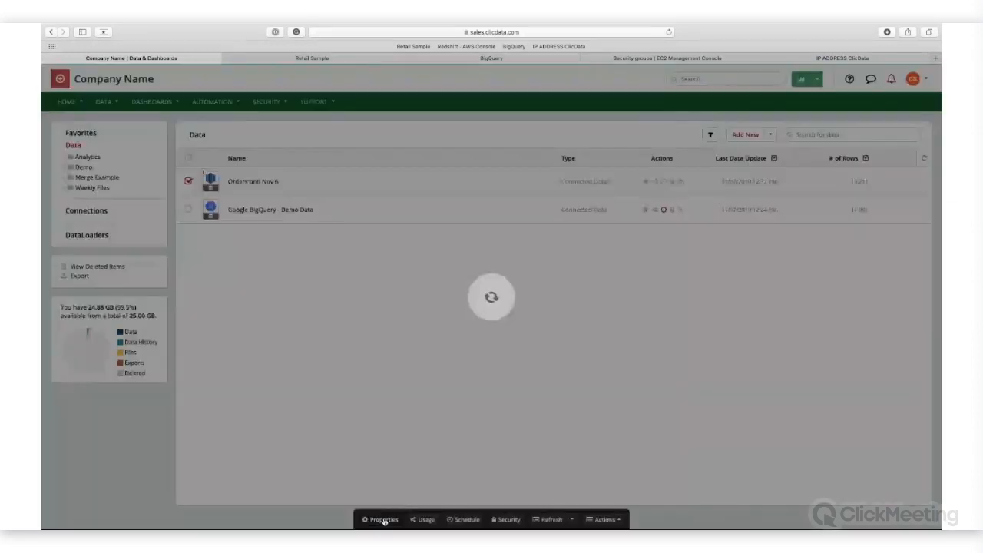
click(282, 179)
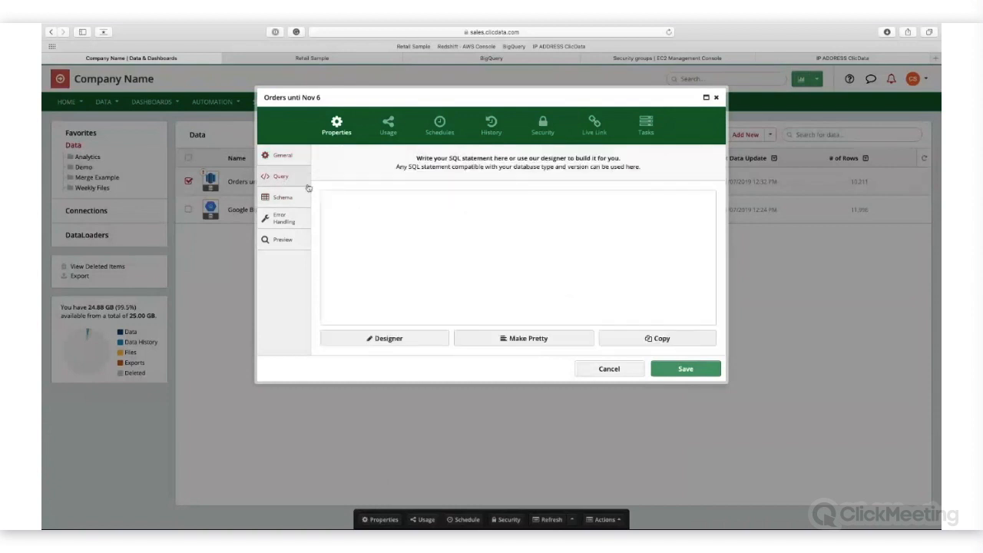
drag(447, 230, 399, 230)
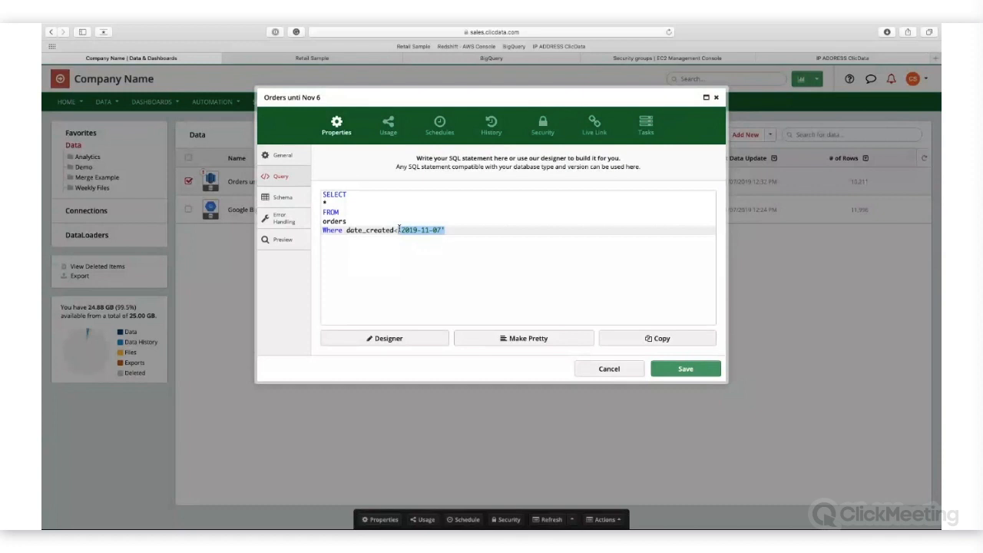
key(BackSpace)
key(BackSpace)
text(='2019-11-07')
Step: Replace the date in the query condition with an empty formula placeholder {{}} and place the cursor between its braces
drag(446, 230, 398, 230)
key(BackSpace)
text({{}})
key(Left)
key(Left)
Step: Load sales.clicdata.com in a new browser tab and open the Formula Evaluation Example dashboard for editing
click(935, 58)
text(sales.clicdata.com)
key(Return)
mouse_move(211, 107)
mouse_move(151, 102)
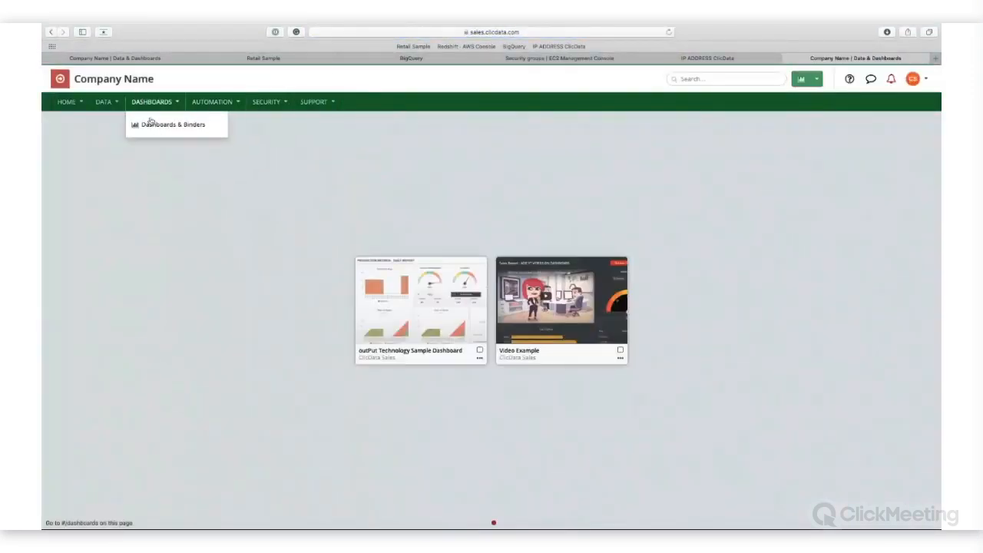
click(146, 124)
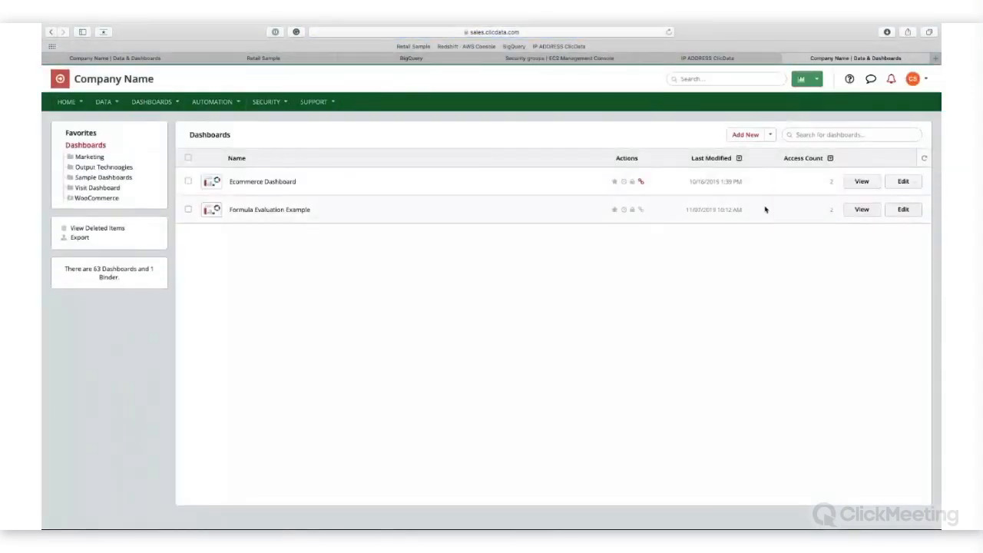
click(892, 212)
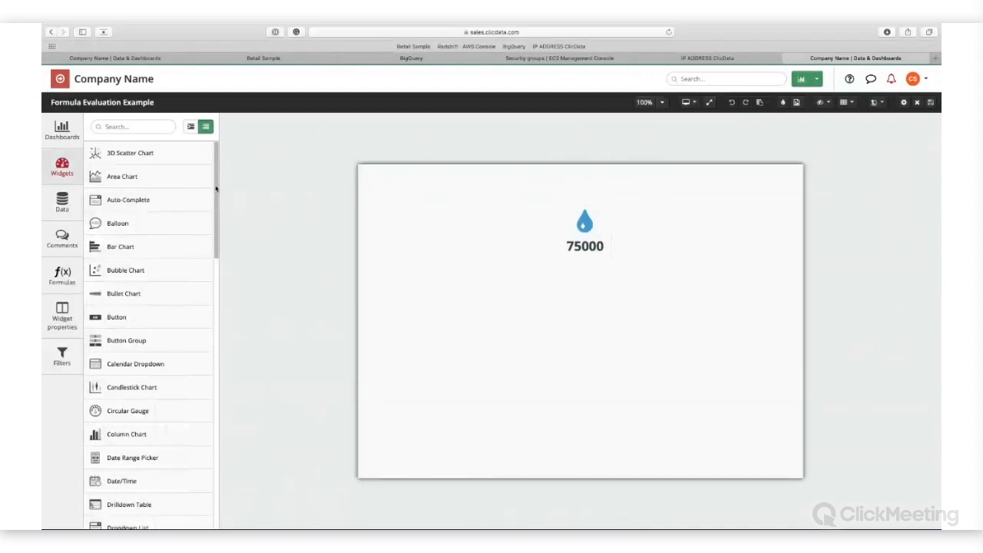
Step: Replace the formula of the 75000 number indicator with the date function Today() and check its result
click(572, 240)
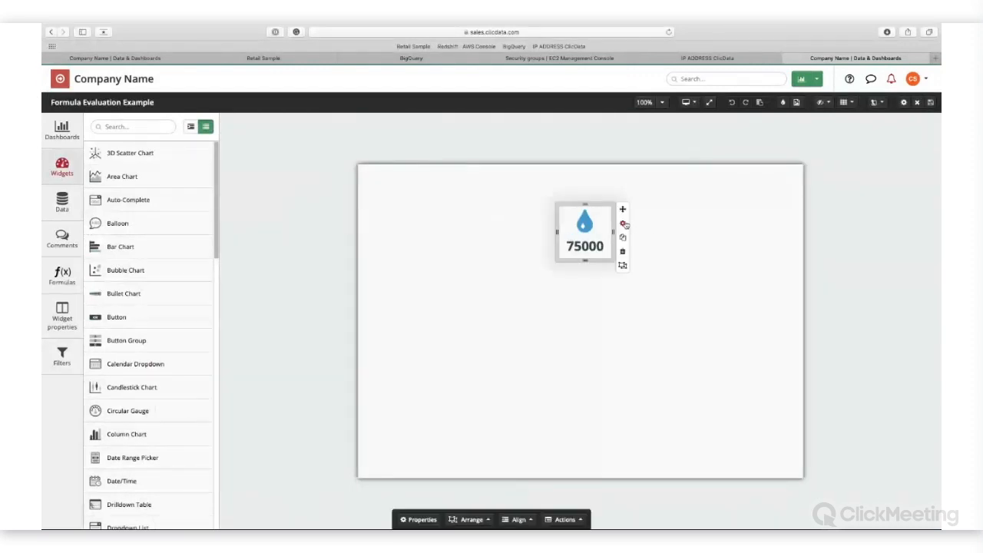
click(623, 224)
click(316, 304)
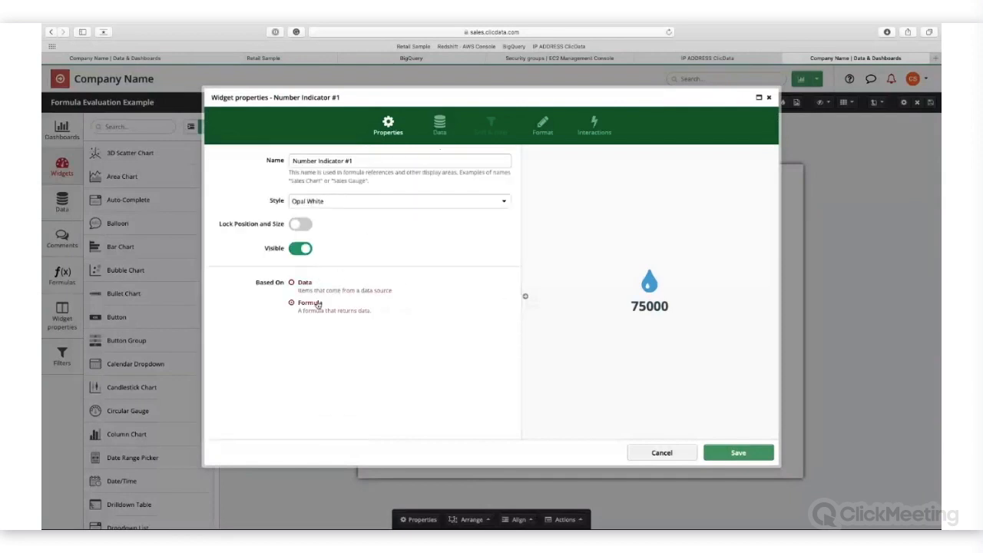
click(439, 125)
click(484, 204)
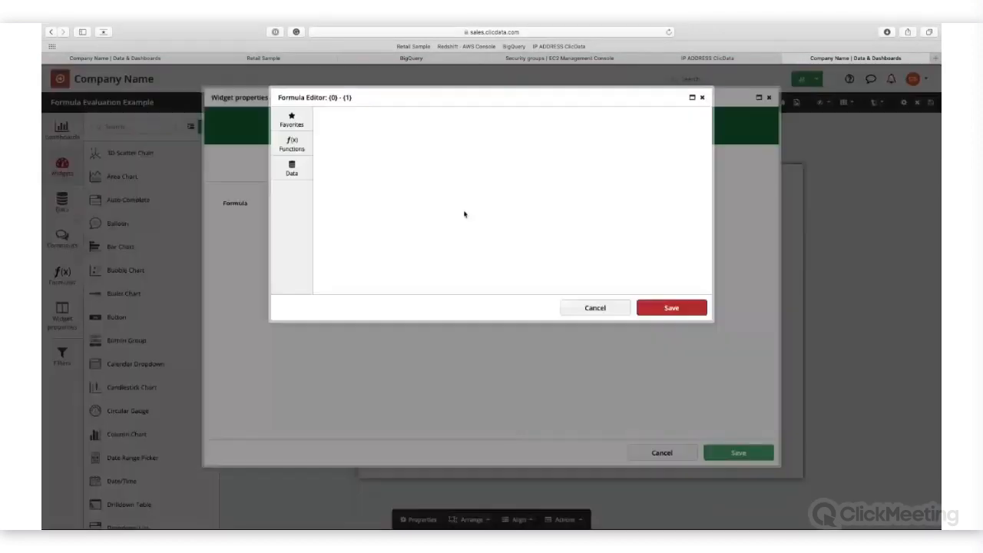
click(296, 151)
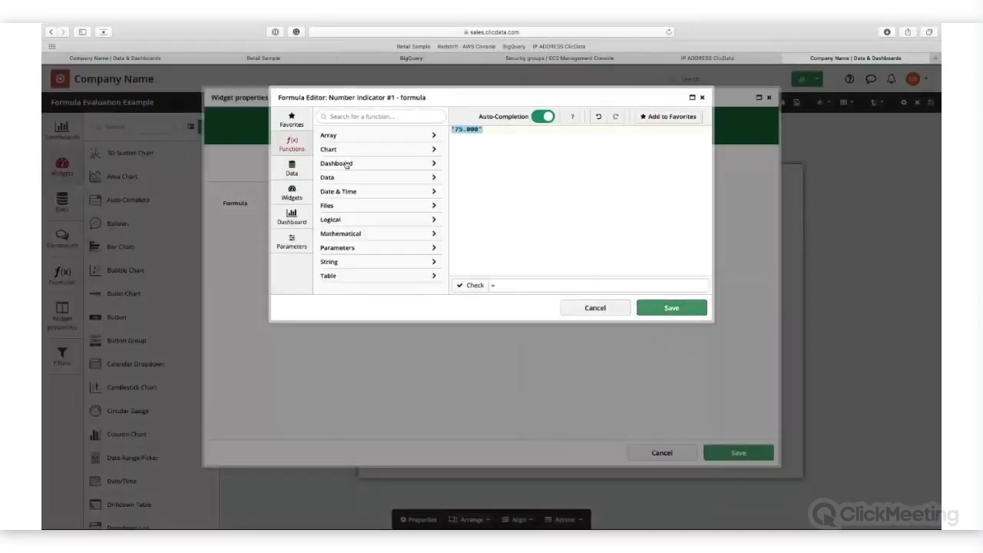
click(395, 192)
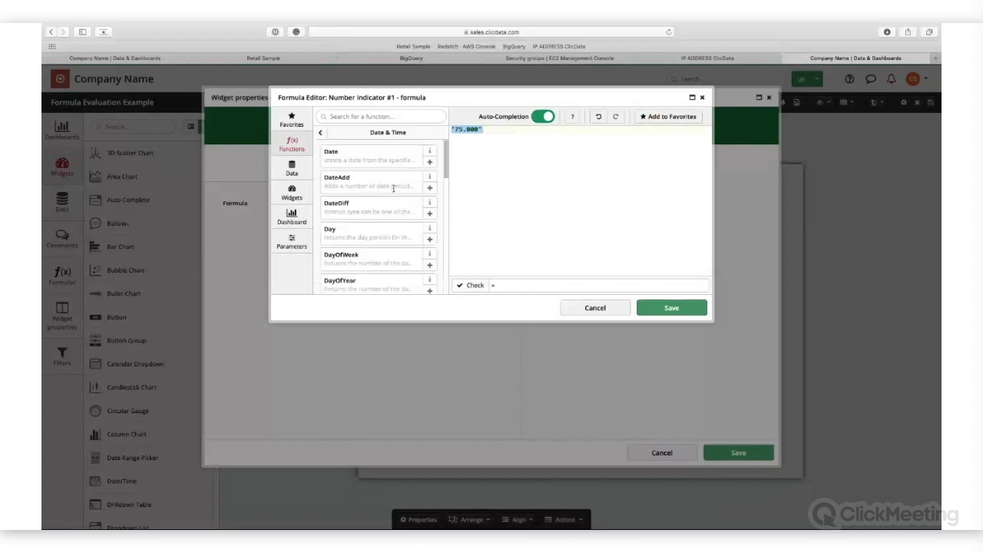
mouse_move(393, 187)
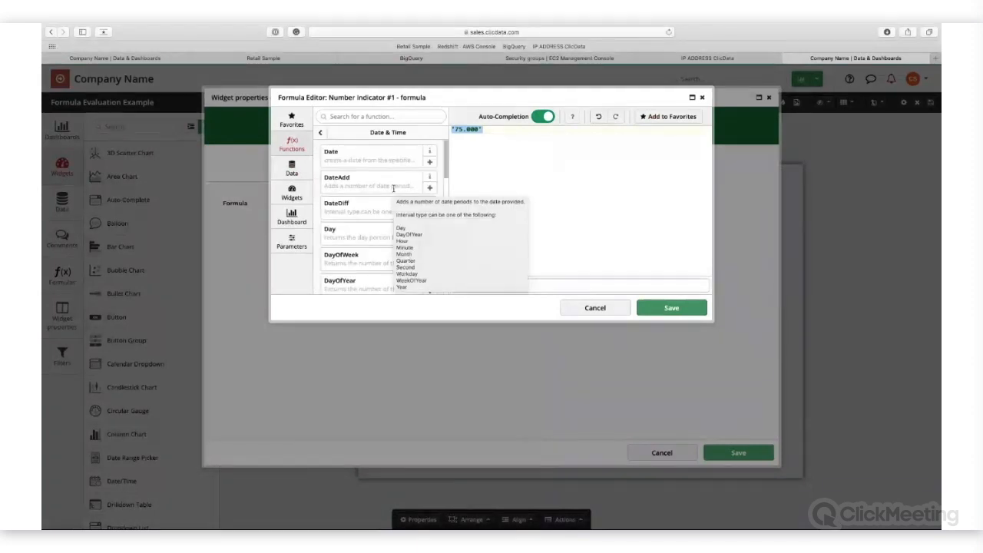
scroll(388, 200, down, 10)
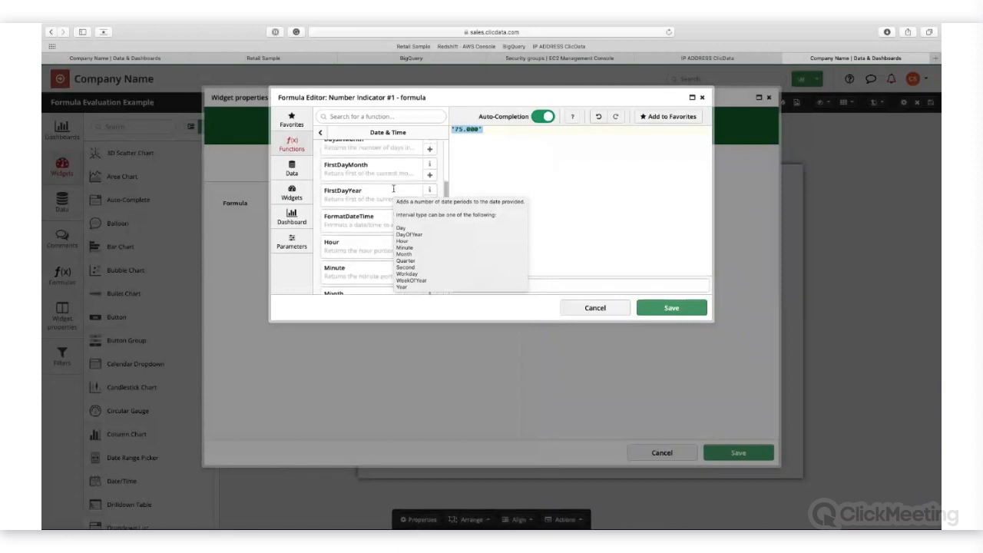
scroll(383, 222, down, 3)
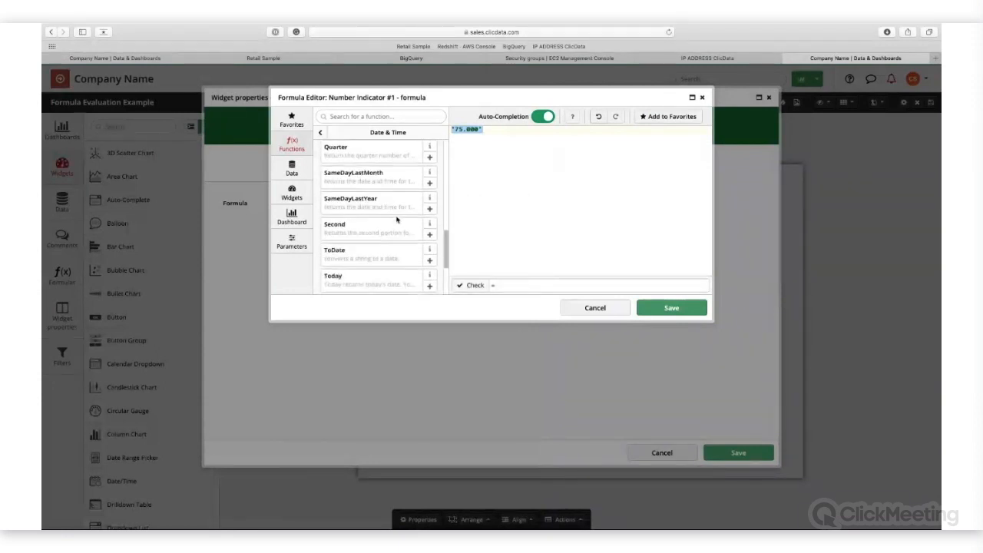
click(431, 246)
click(478, 285)
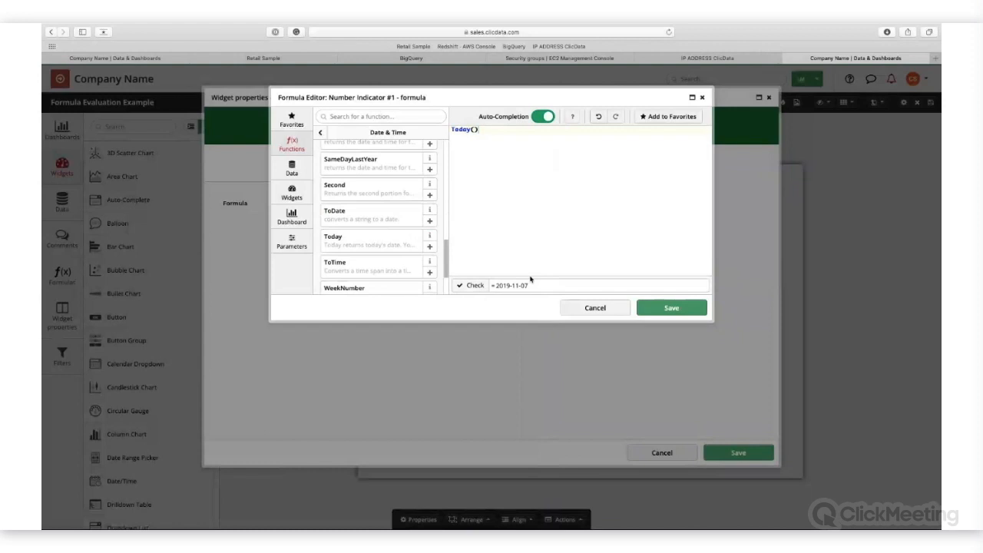
Step: Complete the Orders unti Nov 6 query condition as date_created='{{Today()}}', using the function from the dashboard formula, and preview the data
click(452, 130)
drag(452, 130, 477, 116)
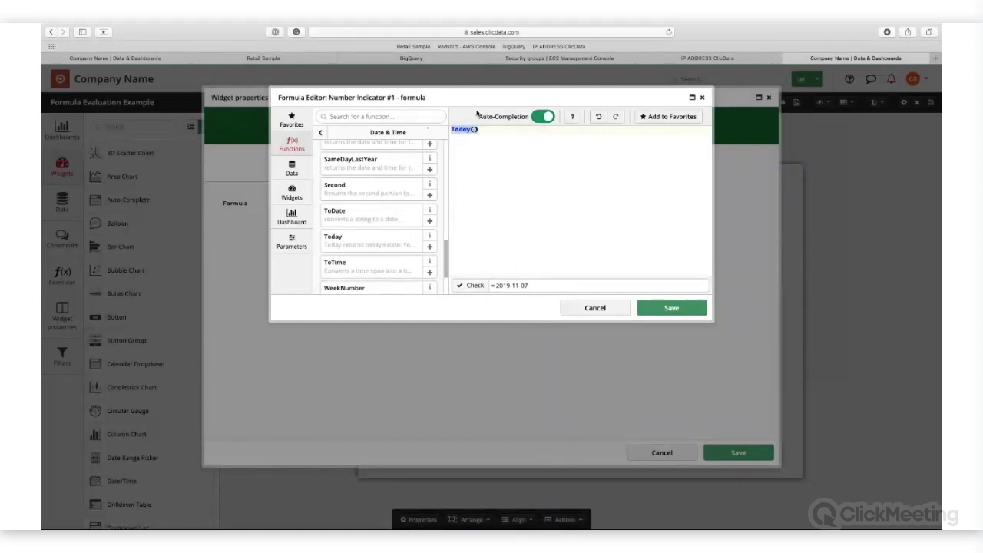
click(138, 60)
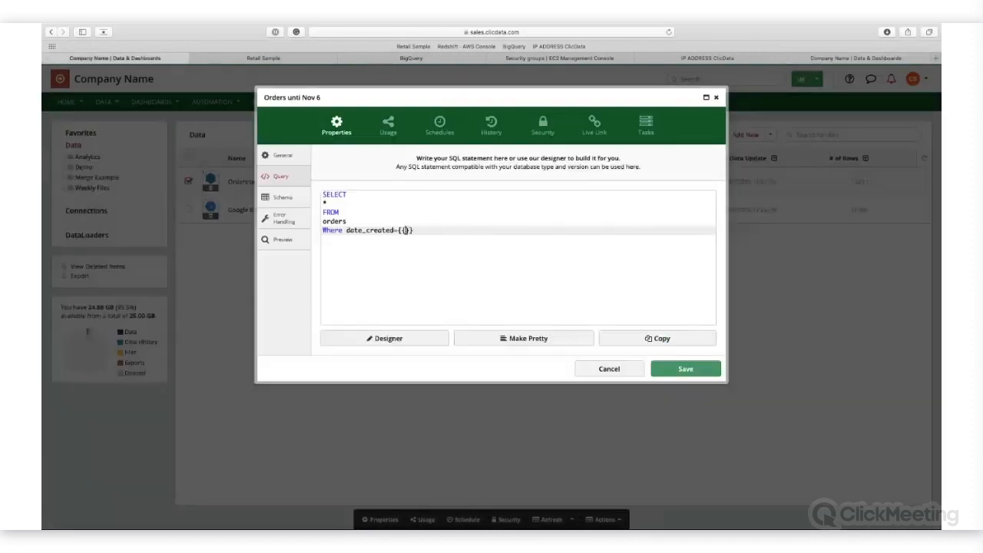
text(Today())
key(Right)
text(')
click(398, 230)
text(')
click(283, 239)
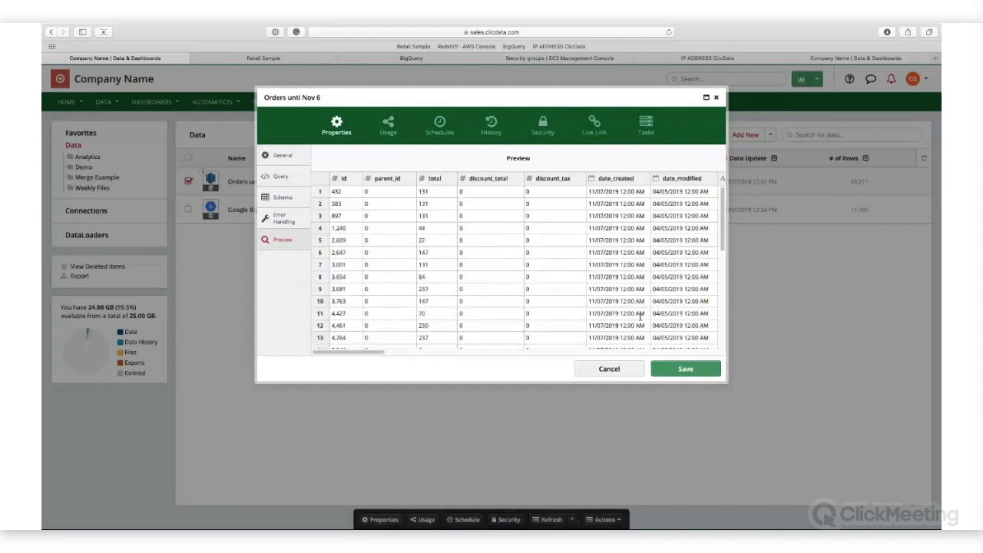
Step: Save the revised Orders unti Nov 6 query and look over the available data refresh modes without applying one
click(281, 177)
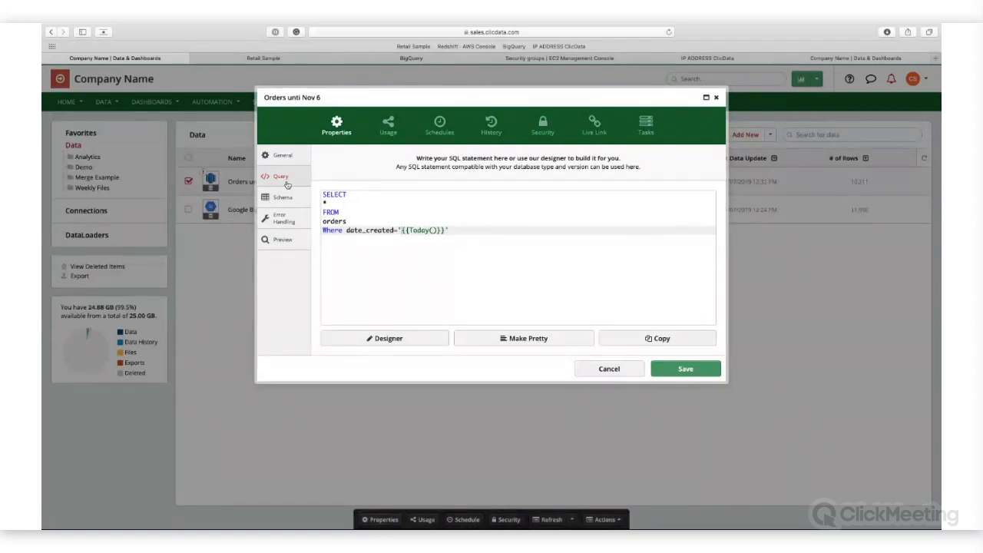
click(685, 369)
click(504, 331)
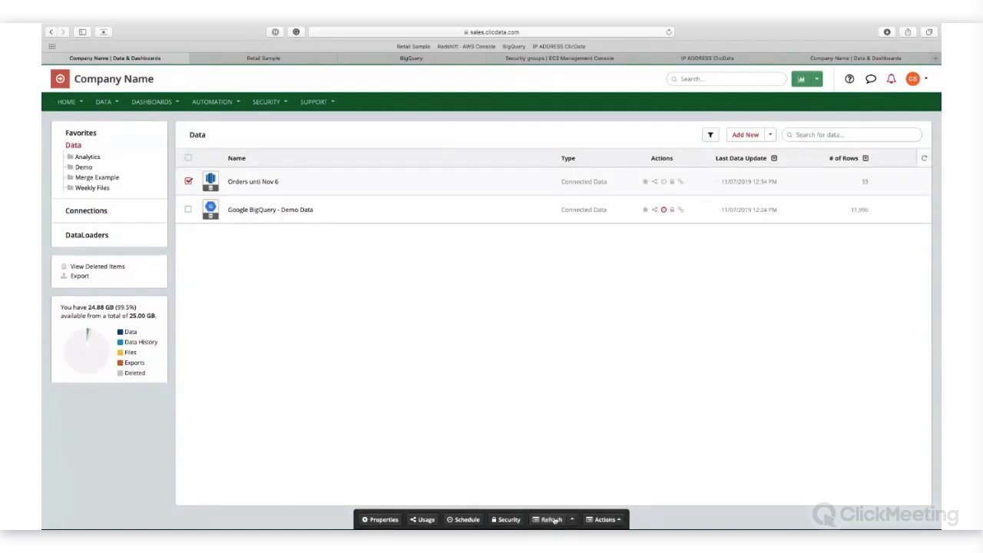
click(553, 520)
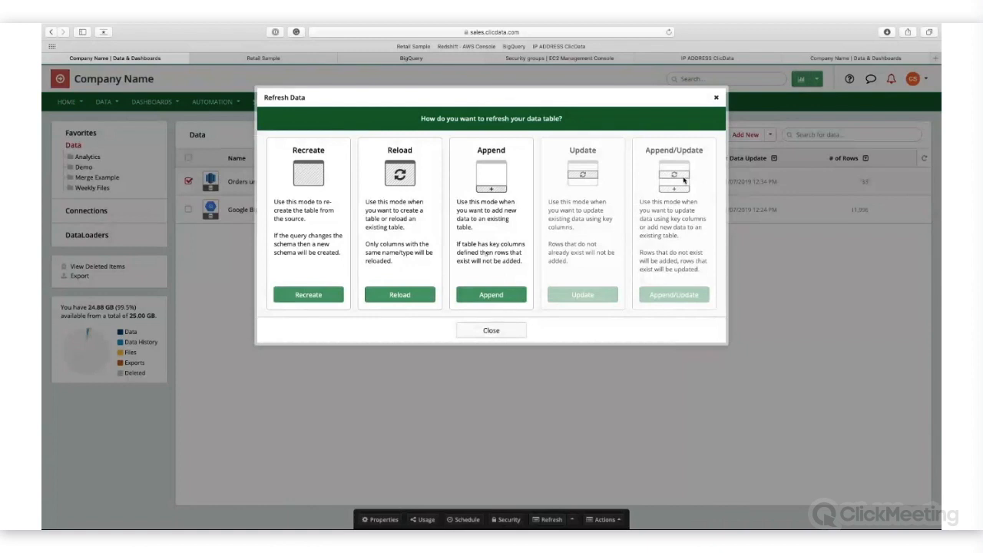
click(490, 329)
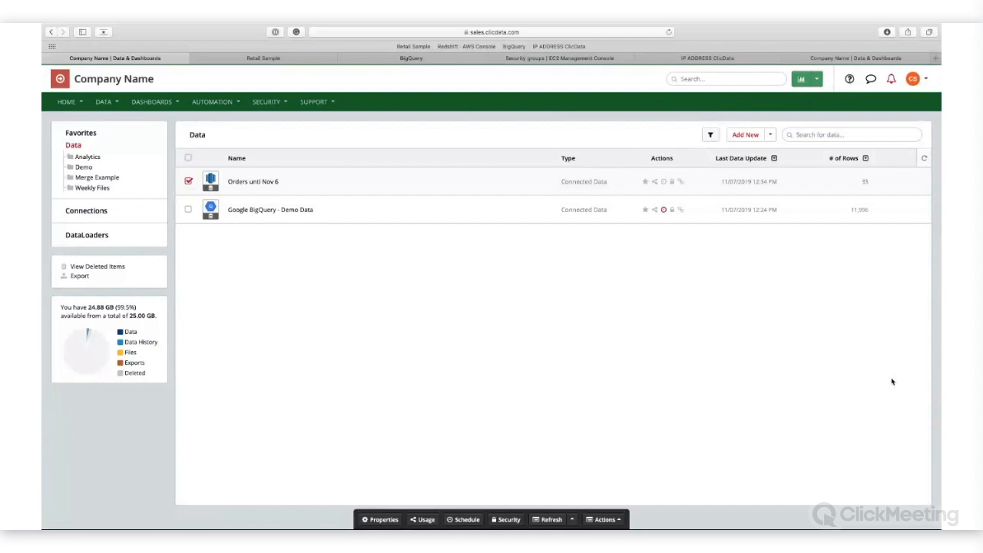
Step: Start a new data set from the Google BigQuery connection and open its SQL query
click(743, 139)
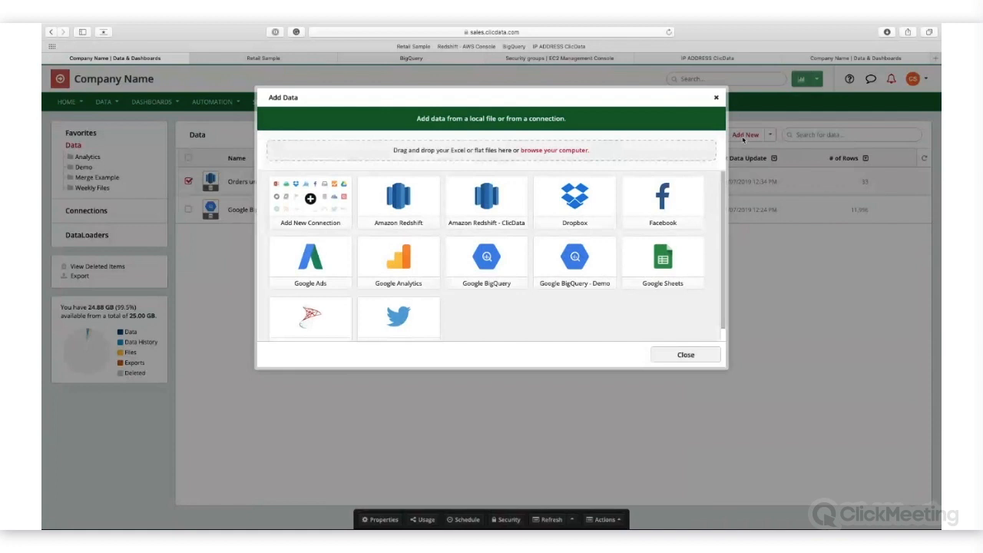
click(485, 281)
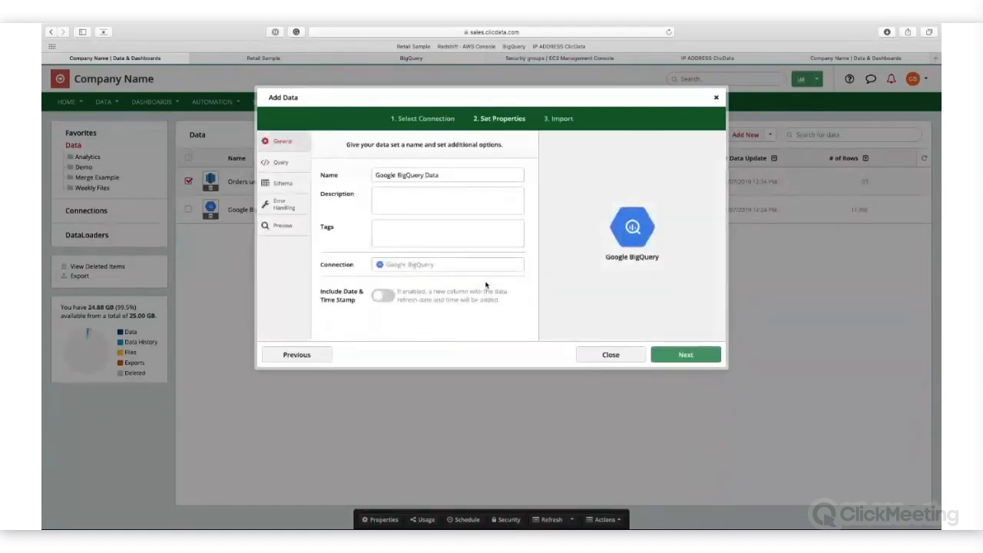
click(280, 162)
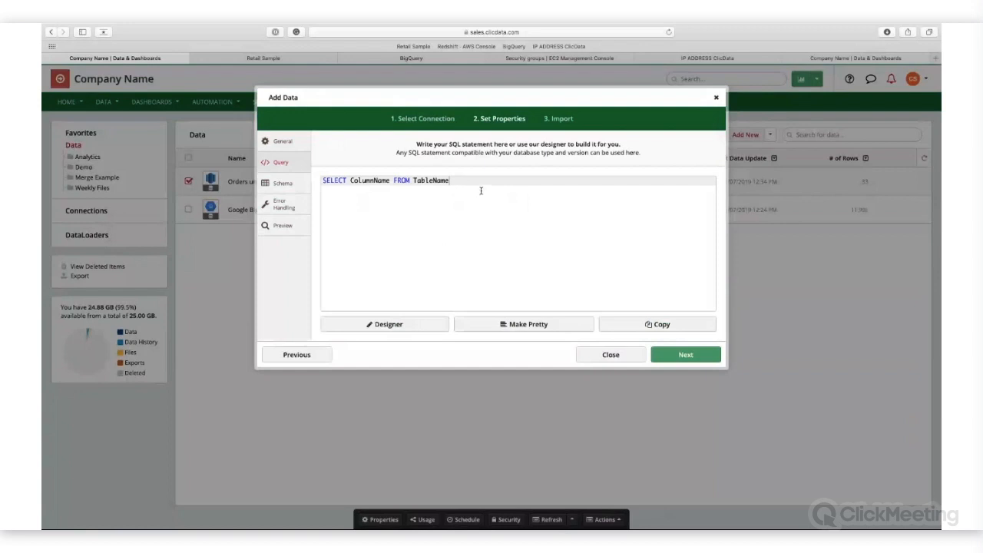
Step: Replace the default query with select * from transaction.ProductStatusGrouped and preview the view's data
key(super+Tab)
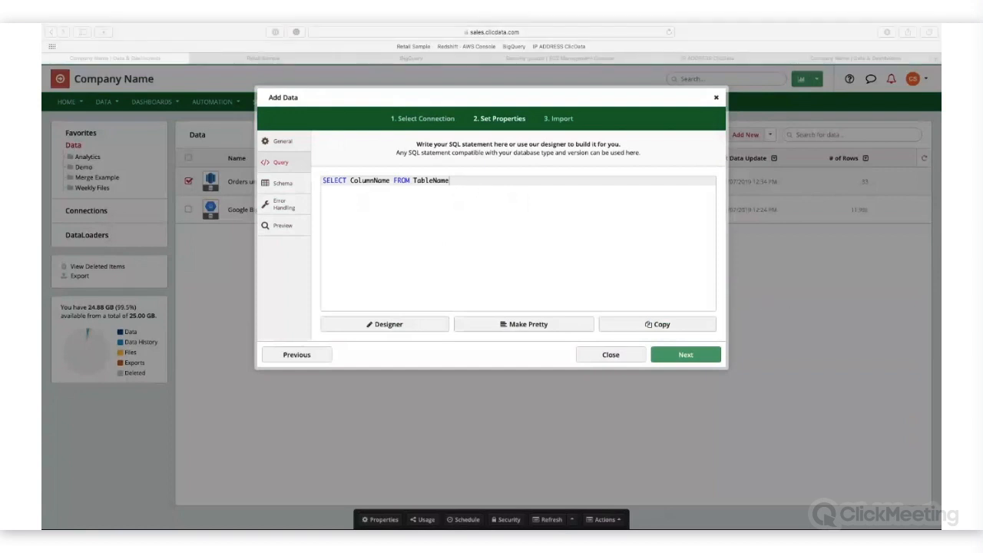
drag(503, 187, 317, 173)
text(select * from transaction.ProductStatusGrouped)
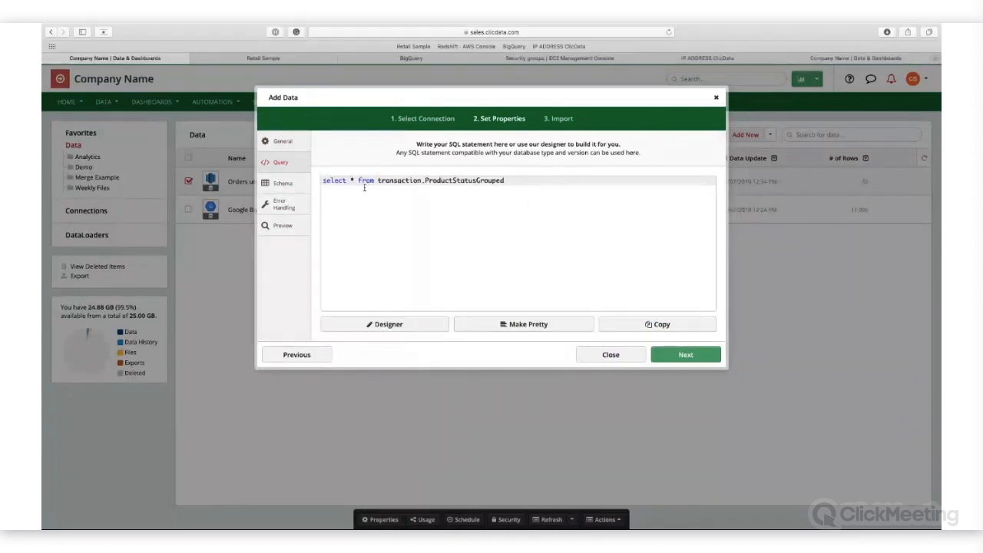
drag(379, 179, 505, 182)
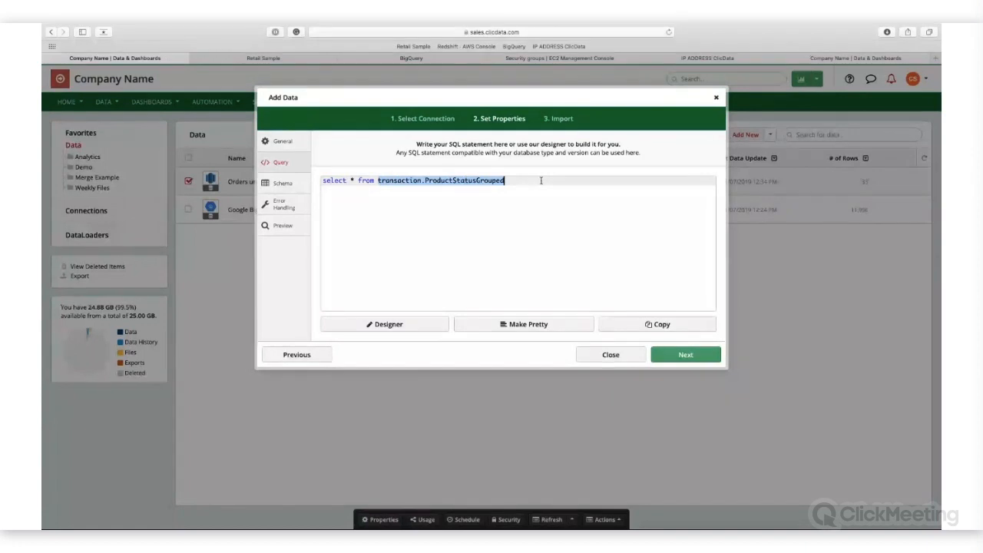
click(541, 184)
click(282, 228)
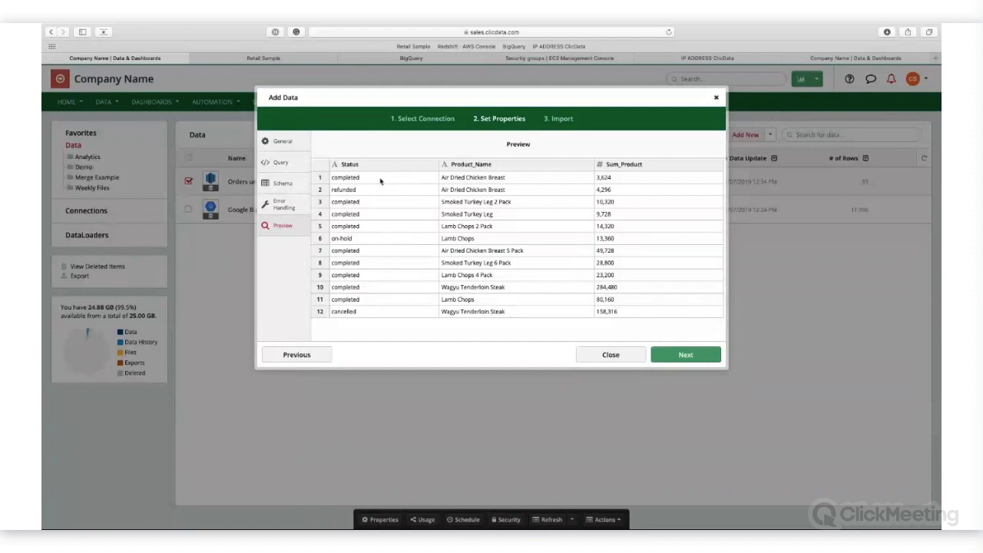
drag(618, 165, 635, 164)
Step: Replace the query with Select * from orders and look through the previewed rows and columns
click(290, 167)
drag(427, 191, 308, 184)
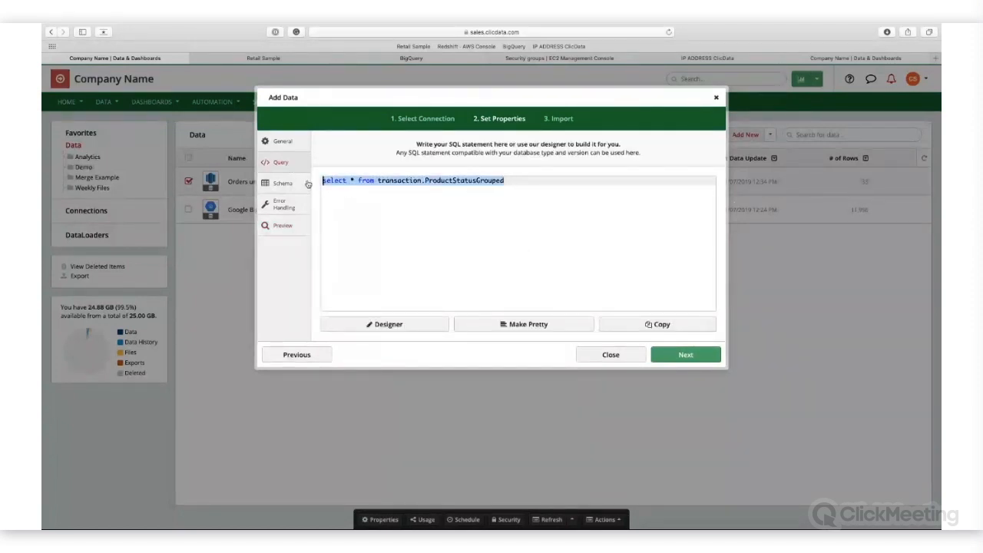
key(BackSpace)
text(Select)
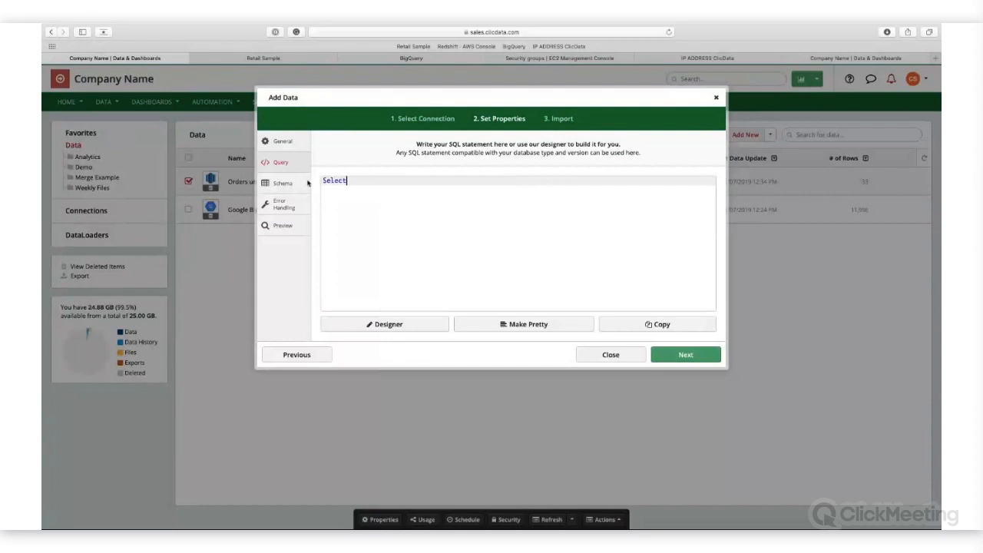
text( * from orders)
drag(404, 183, 321, 180)
click(281, 225)
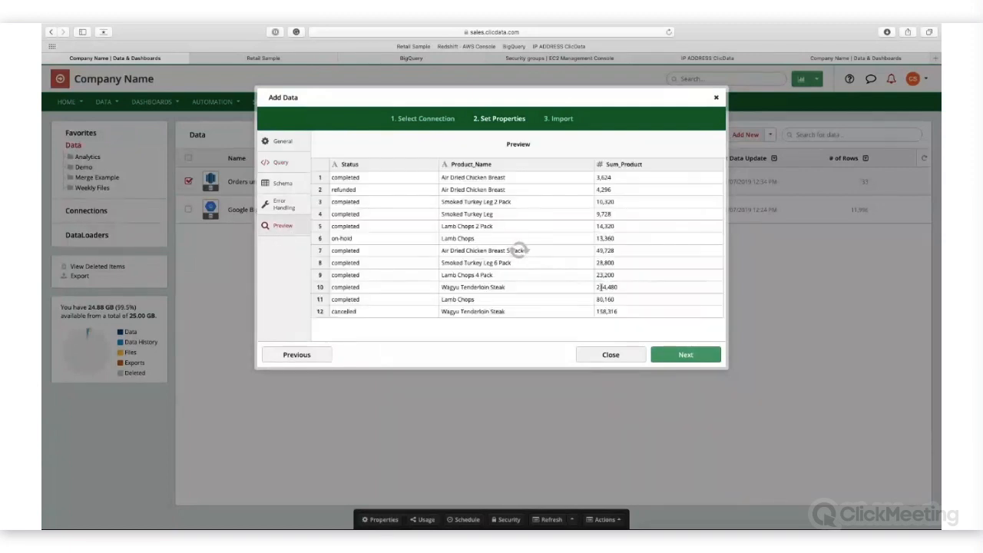
scroll(576, 231, down, 5)
scroll(576, 231, right, 10)
scroll(575, 228, left, 5)
scroll(575, 228, left, 5)
scroll(575, 228, up, 3)
scroll(575, 228, left, 1)
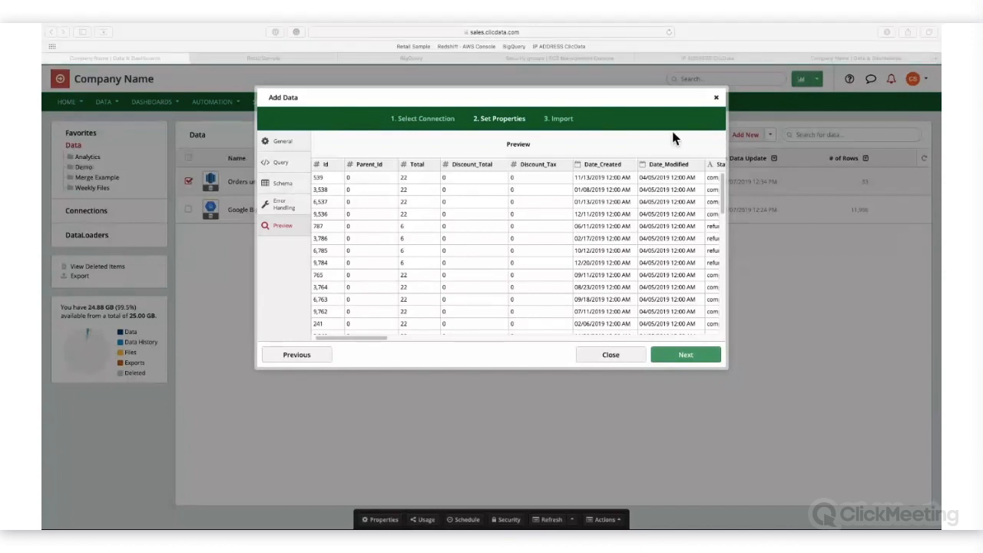
Step: Replace the query with a join of orders and products that sums Product_Total by year, month, status and product, and preview it
click(290, 163)
click(289, 162)
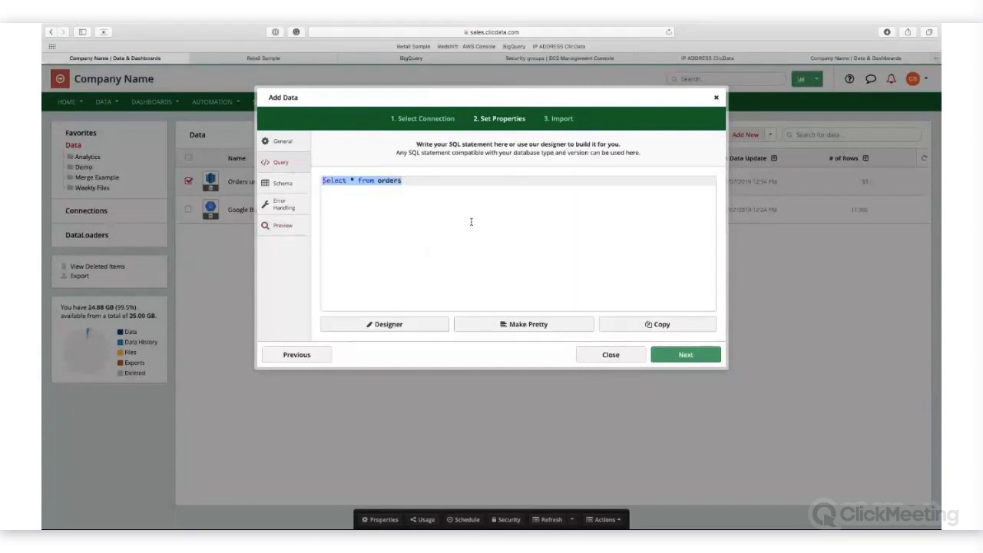
text(select EXTRACT(YEAR FROM O.Date_Created) as YY,EXTRACT(MONTH FROM O.Date_Created) as MM, O.Status, O.Product_Id, P.Name, SUM(O.Product_Total) as Sum_Product from retailproject.transaction.orders O inner join retailproject.transaction.products P on P.Id=O.Product_Id group by YY,MM,O.Status,O.Product_Id,P.Name)
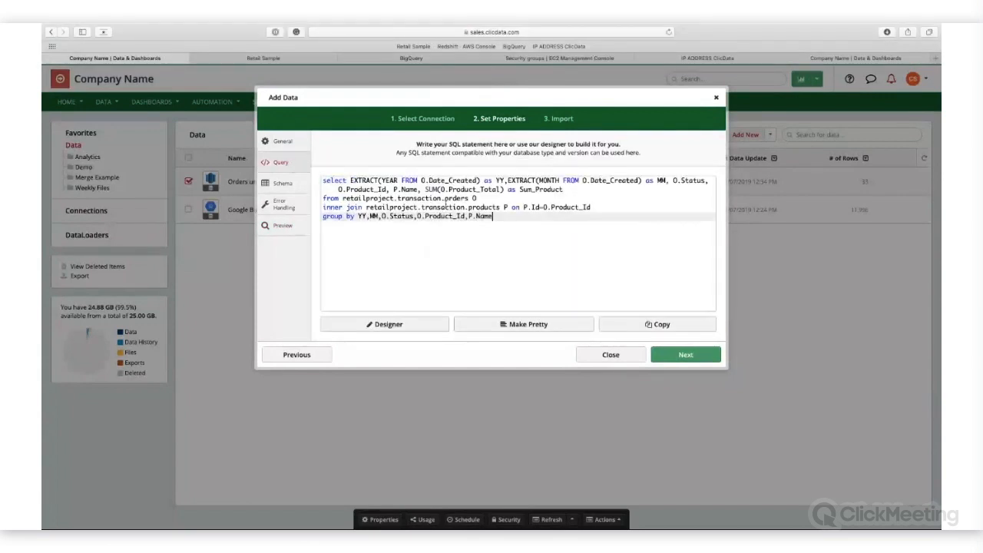
drag(350, 181, 506, 180)
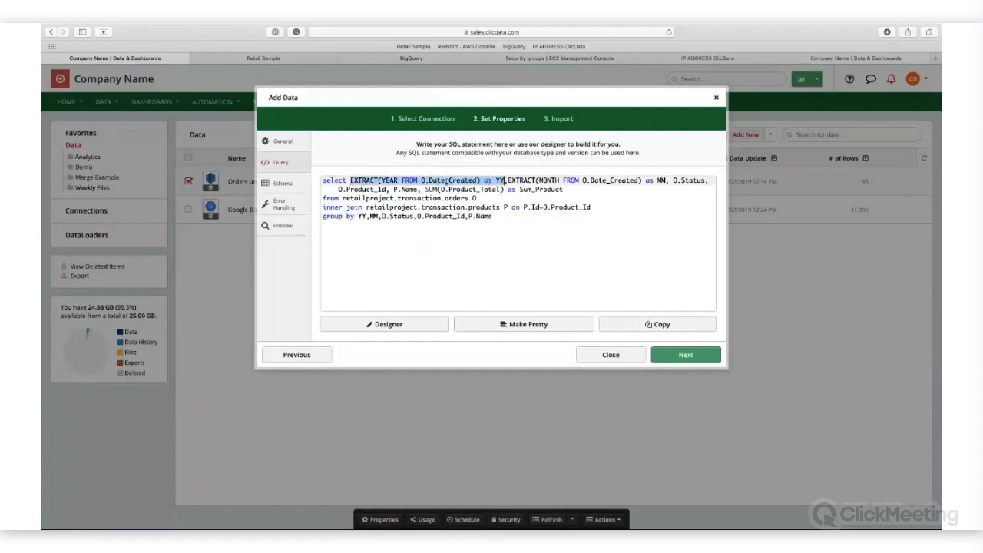
drag(344, 215, 468, 216)
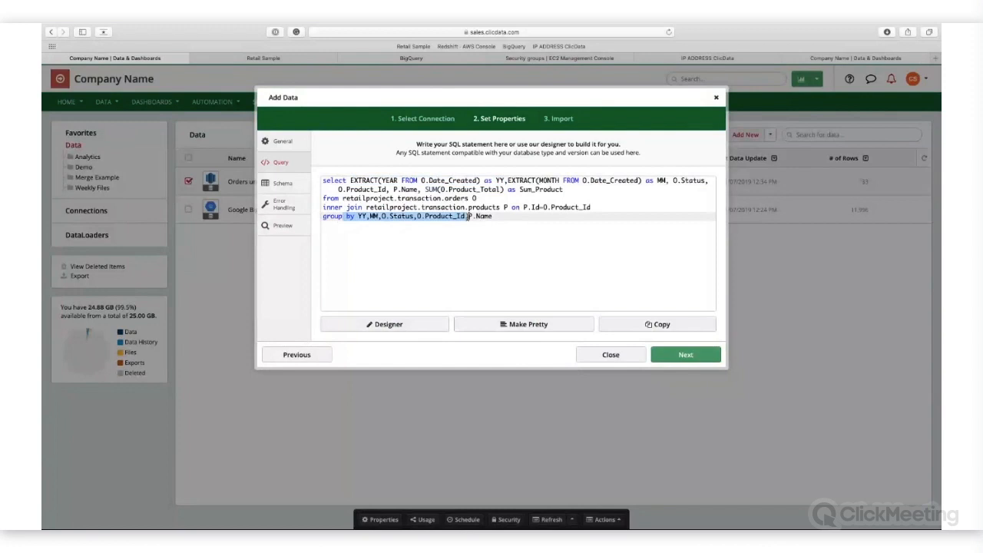
click(505, 234)
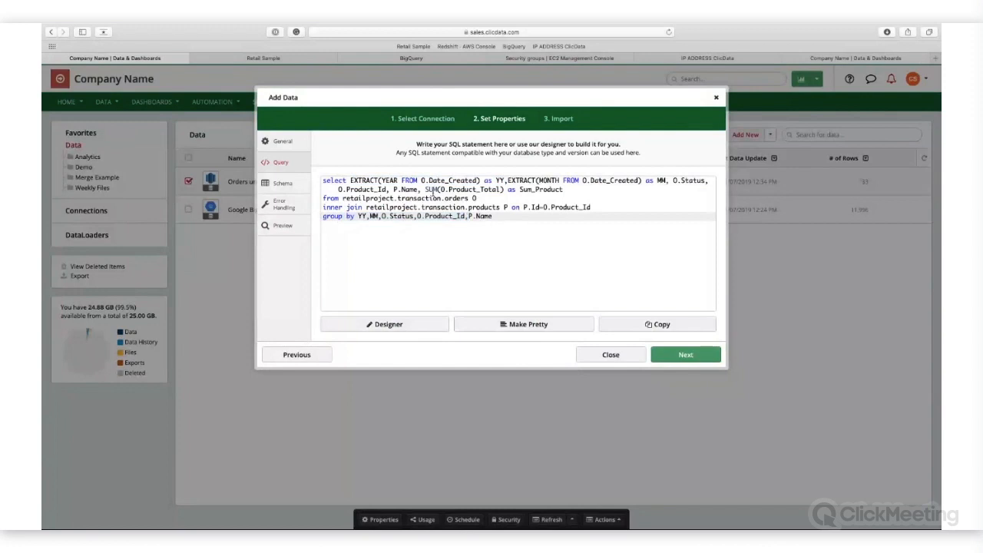
click(282, 226)
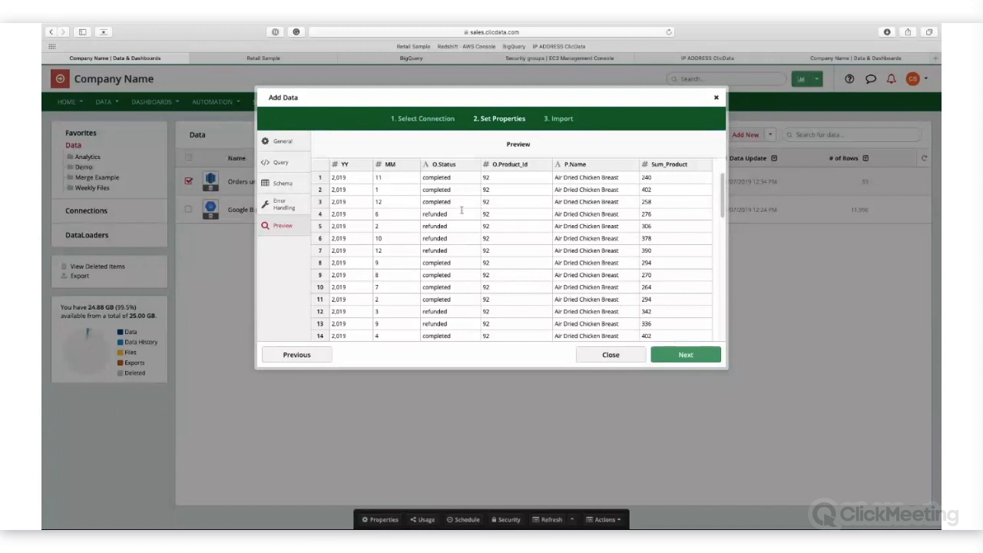
drag(497, 217, 401, 202)
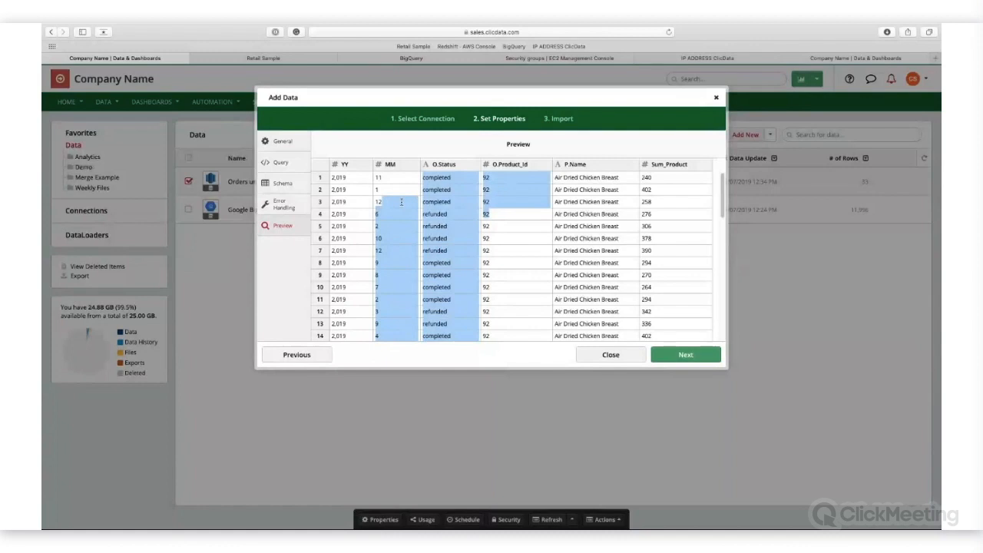
Step: Name the data set Orders Monthly and import it, letting the import run in the background
click(283, 142)
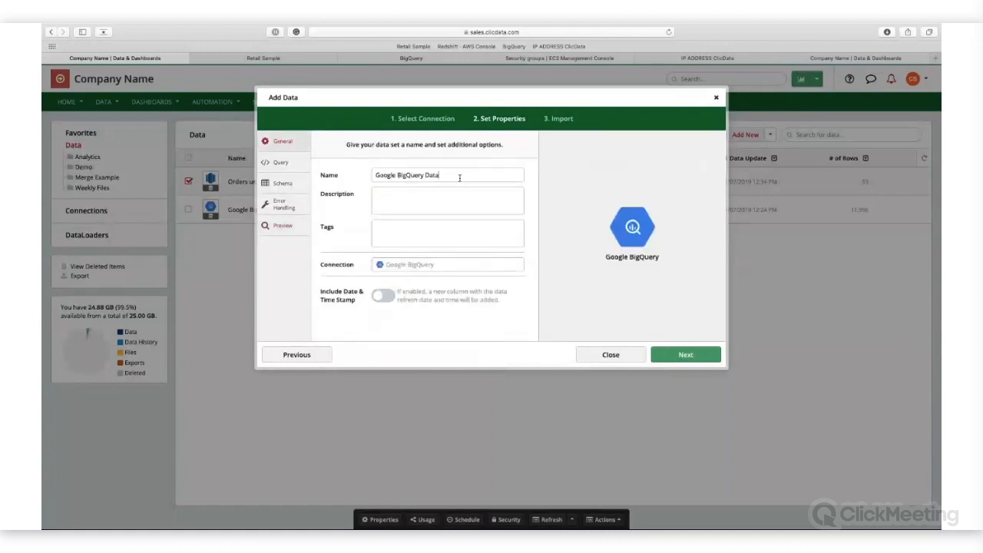
drag(456, 176, 343, 159)
text(Orders Monthly)
click(688, 354)
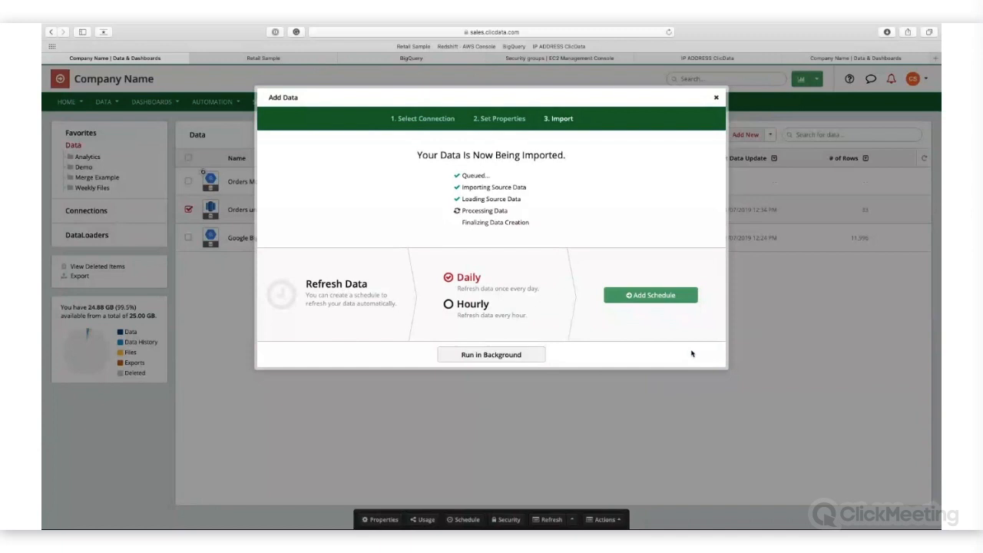
click(511, 355)
Step: Create a new dashboard named Ecommerce Dashboard with the default layout, theme and color scheme
mouse_move(154, 103)
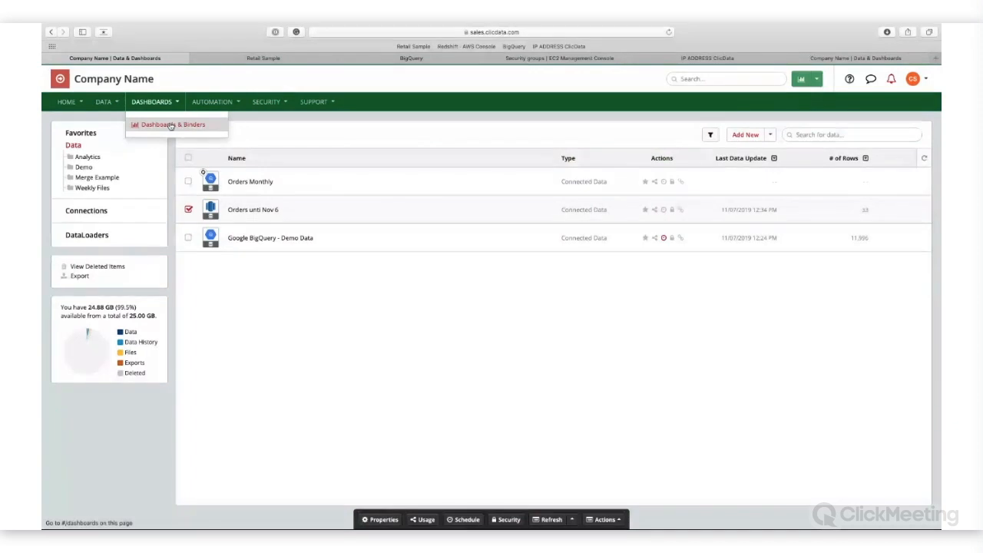
click(171, 125)
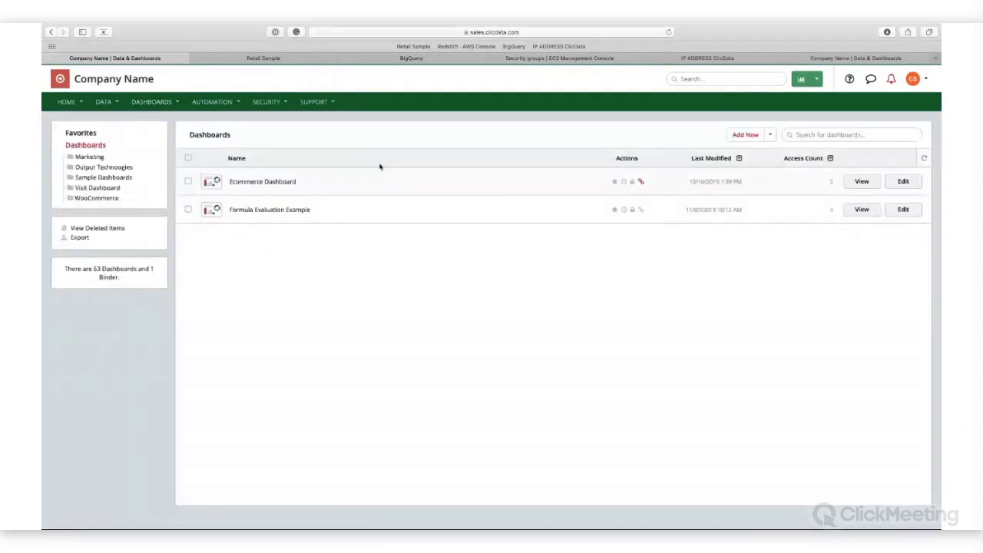
click(752, 135)
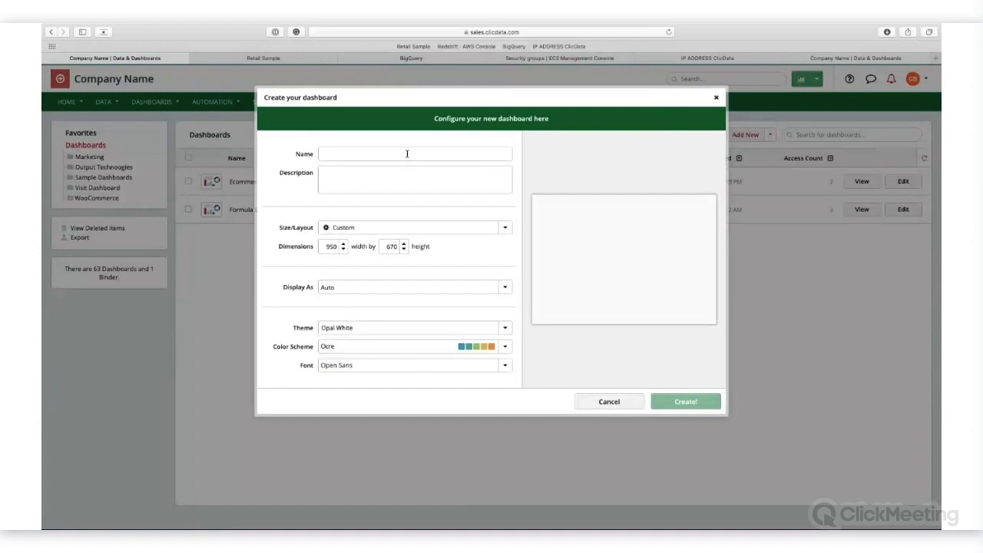
text(Ecommerce Dashboard)
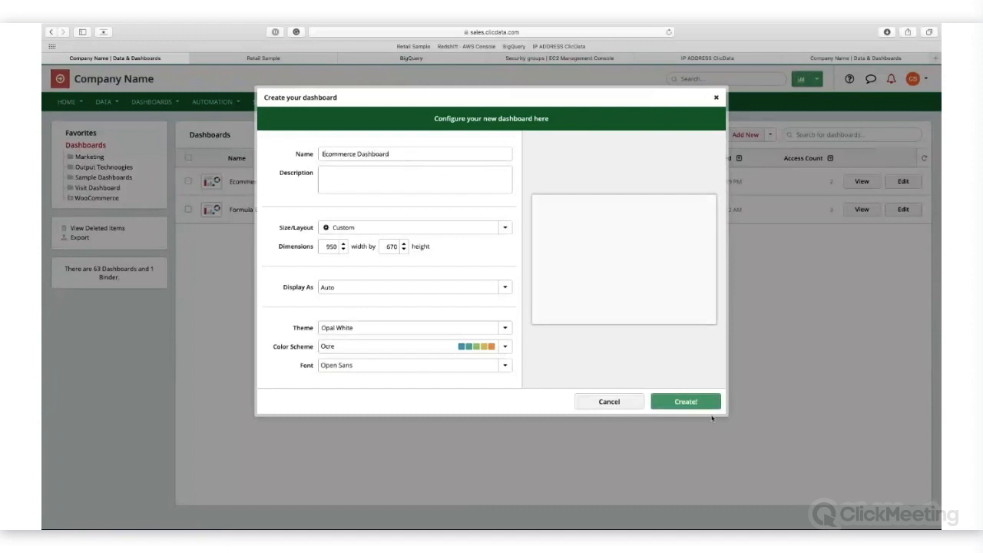
click(686, 402)
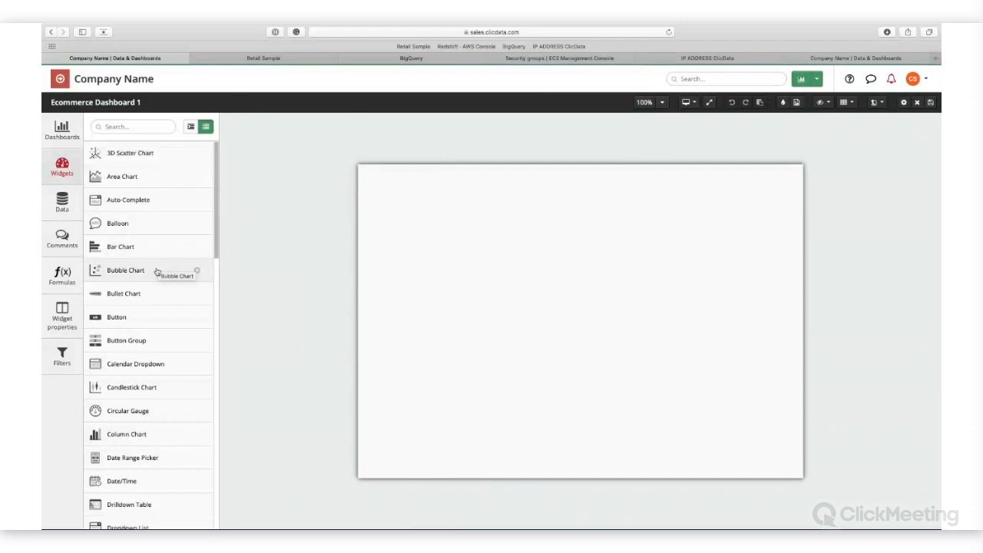
Step: Switch to the Retail Sample dashboard and move from its Sales Summary to the next page
click(261, 60)
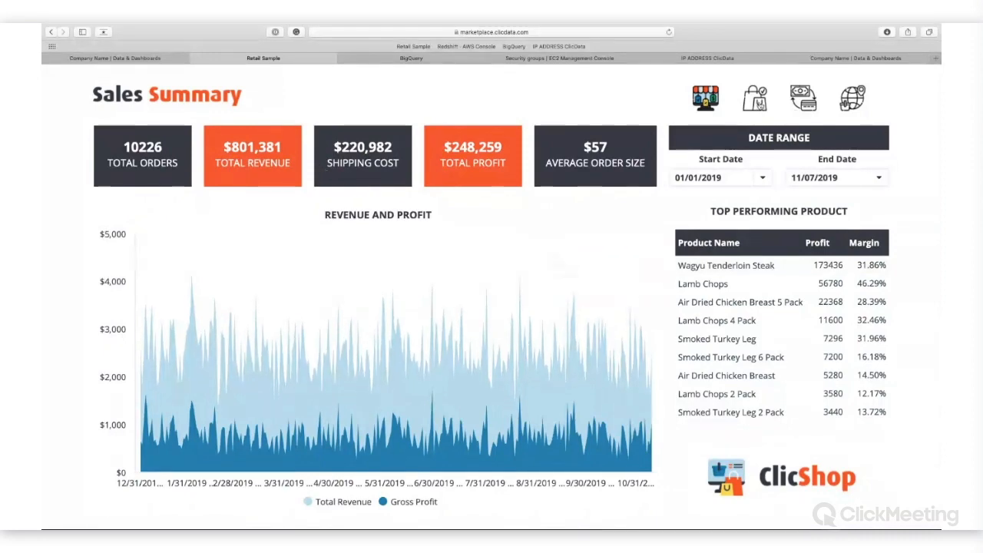
click(758, 104)
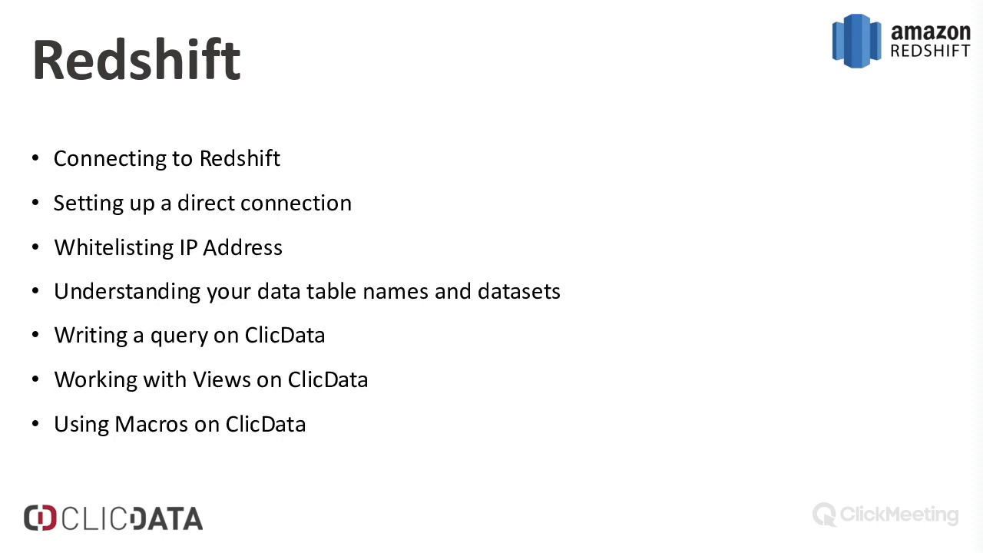
key(Right)
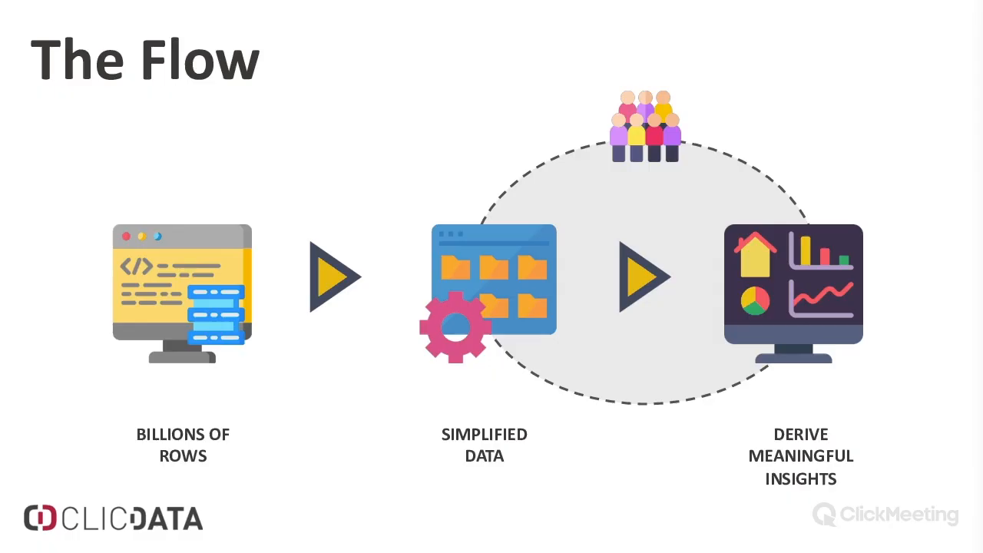